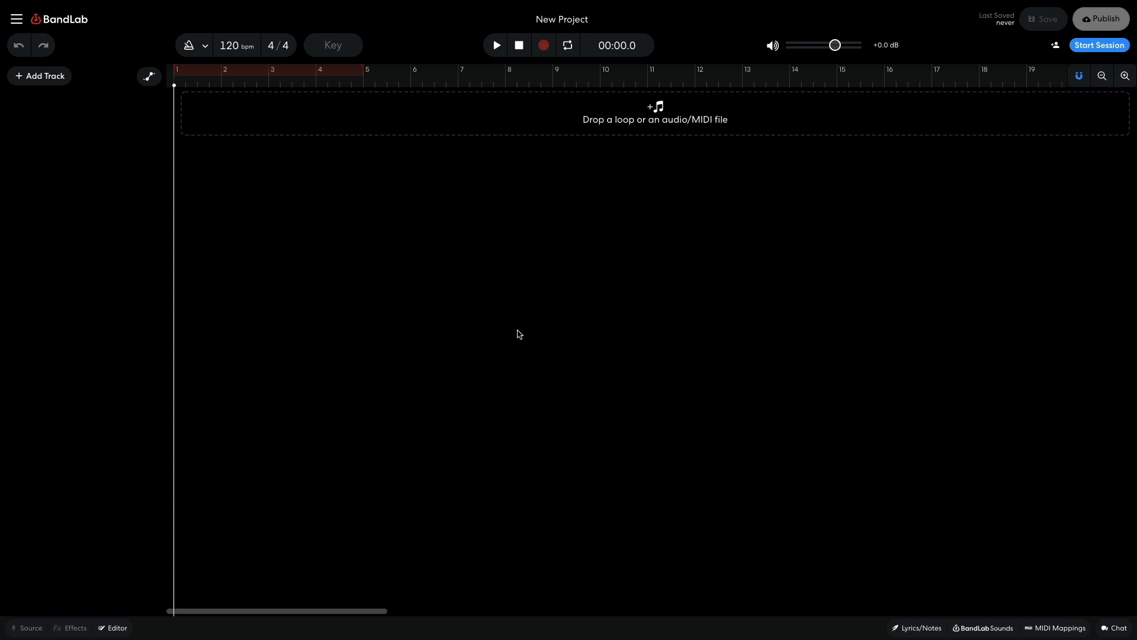
- Set the project tempo to 140 bpm
click(235, 46)
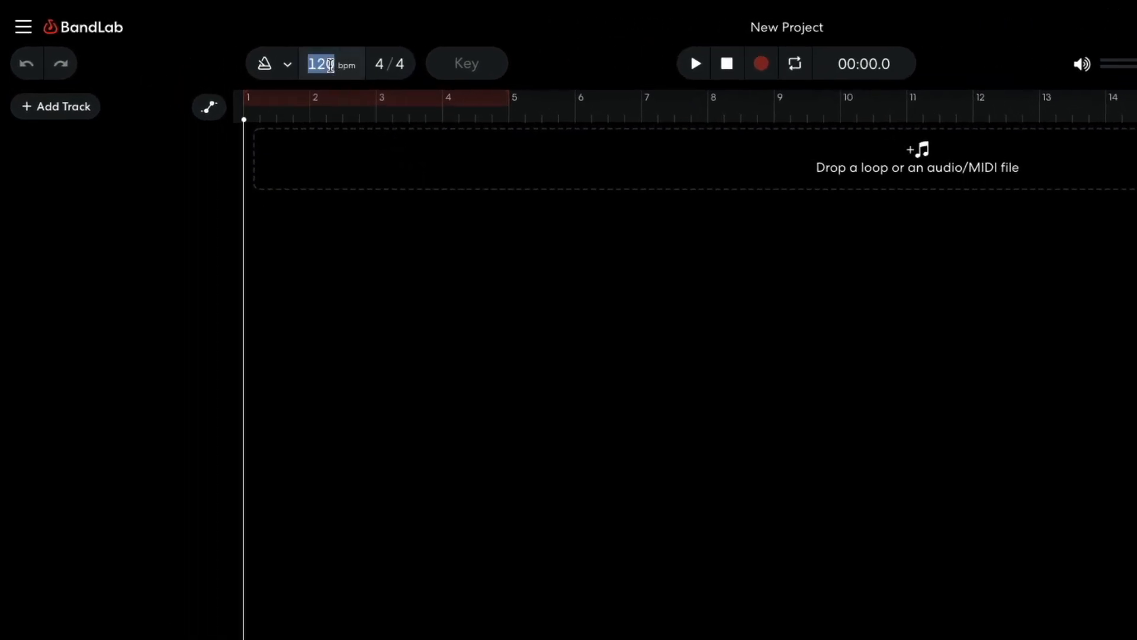
text(140)
key(Return)
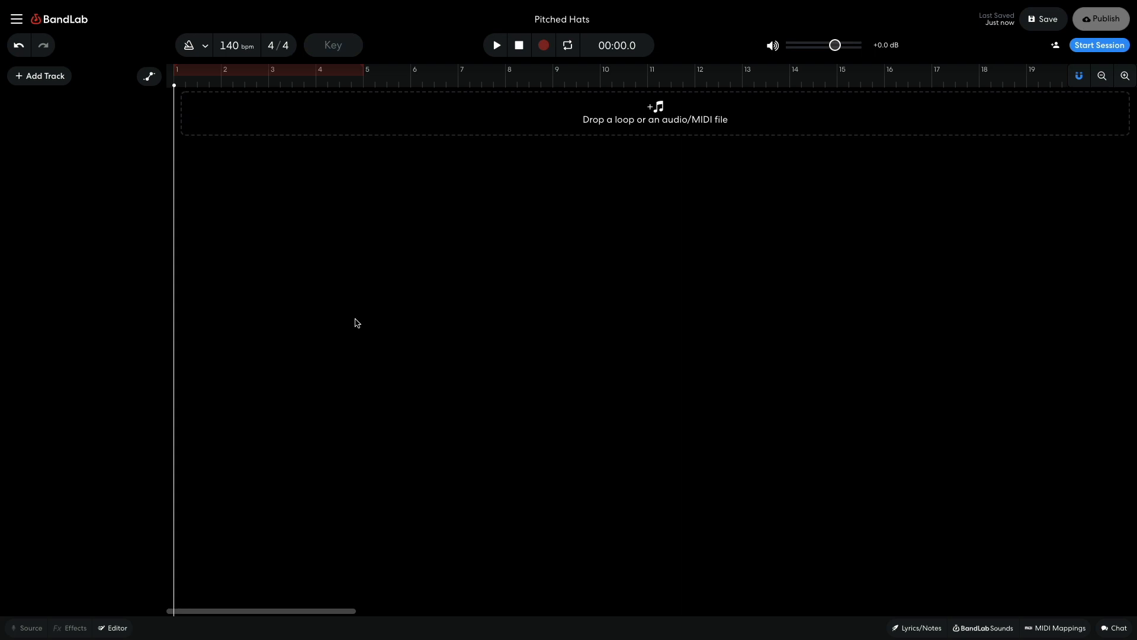
- Add a virtual instrument track and load the Ultraphat 808 kit from the Drum Pads category
click(38, 77)
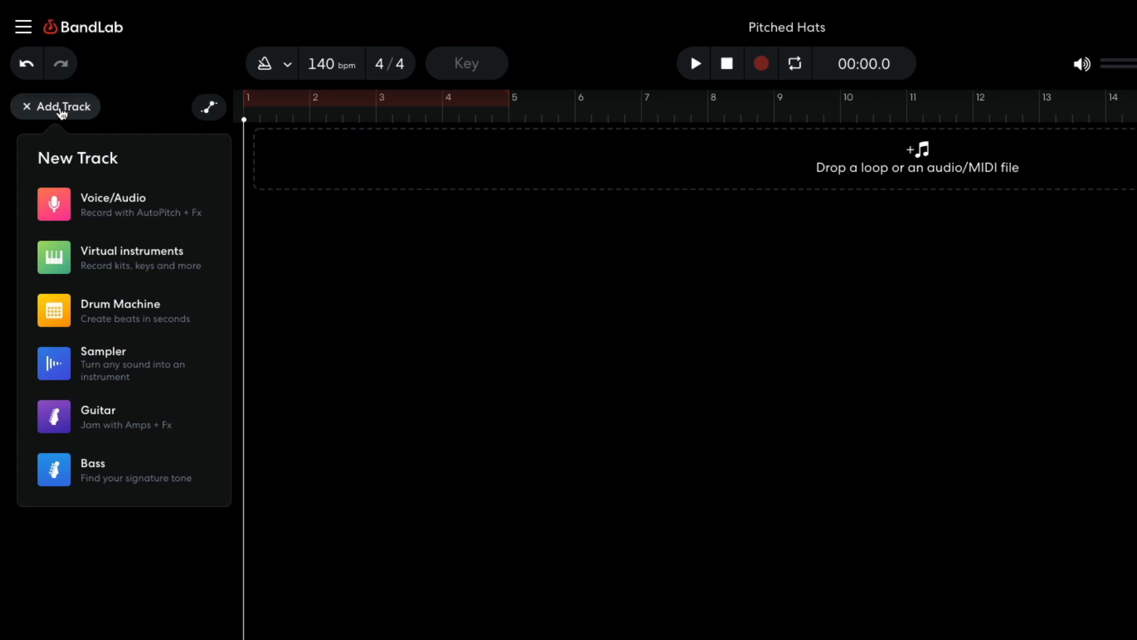
click(106, 256)
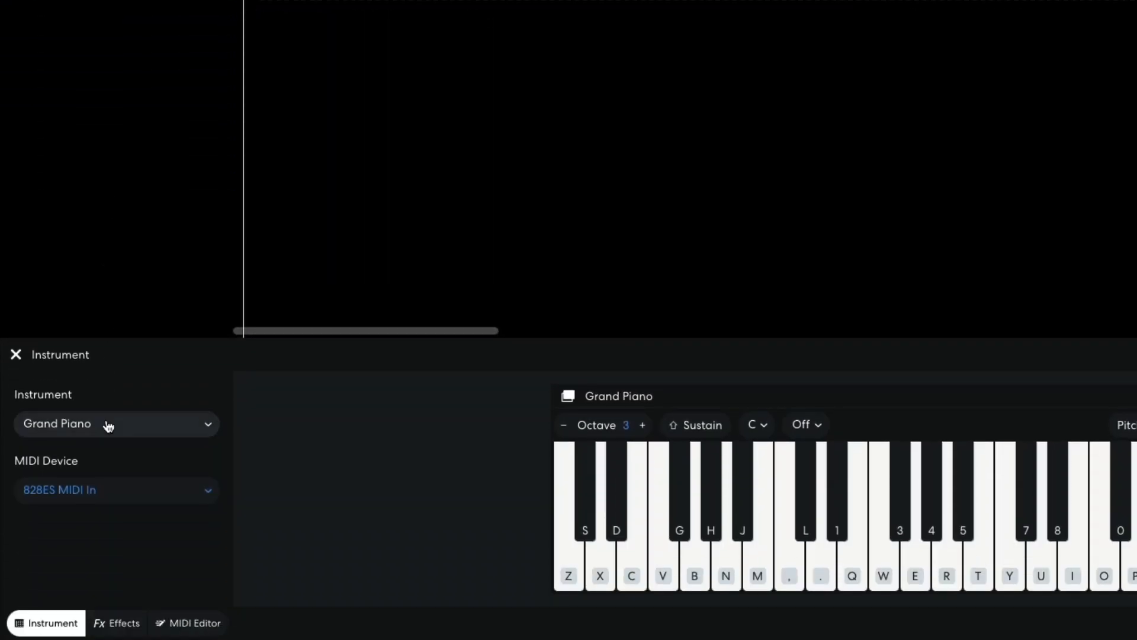
click(107, 612)
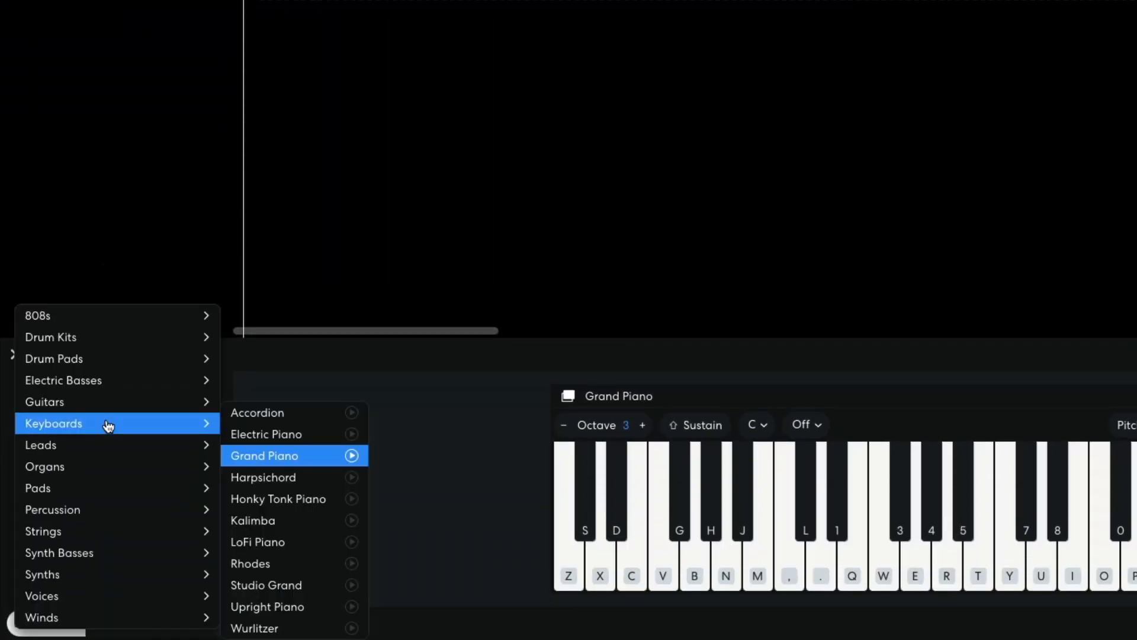
mouse_move(114, 360)
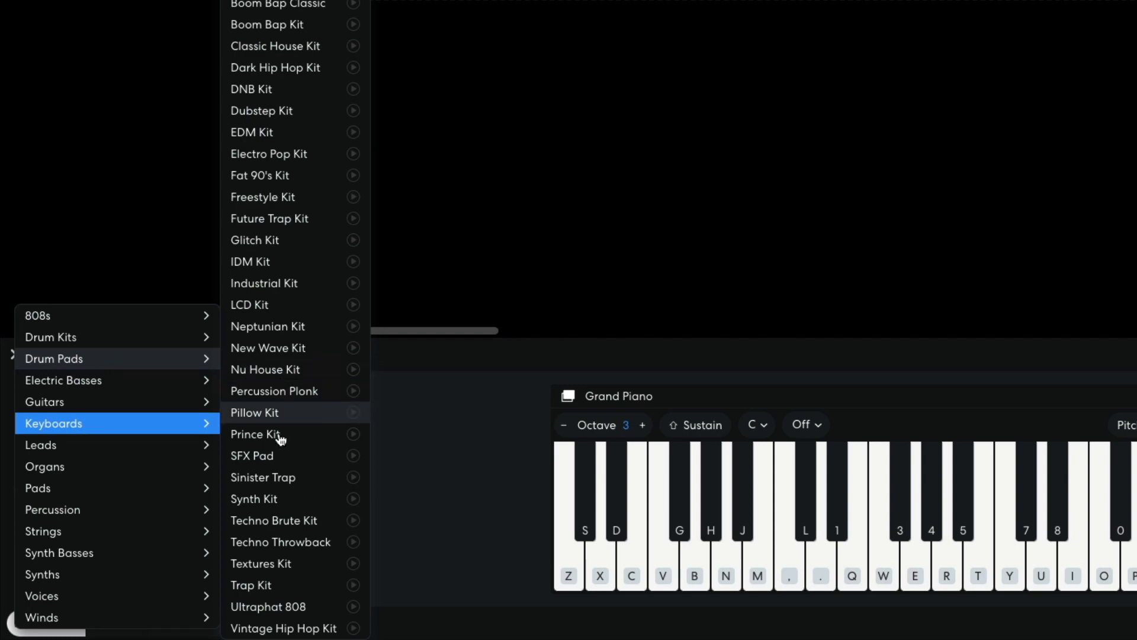
click(277, 609)
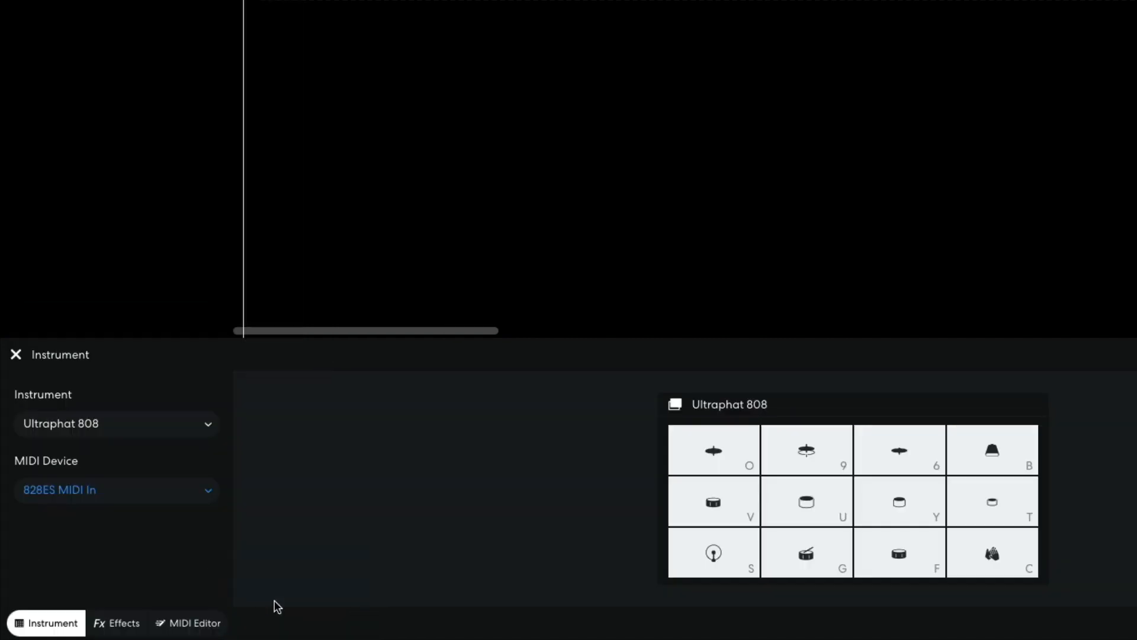
- Create a MIDI region, fill bars 1 and 2 of the closed hi-hat row with consecutive eighth notes, and play it back
click(188, 623)
click(258, 290)
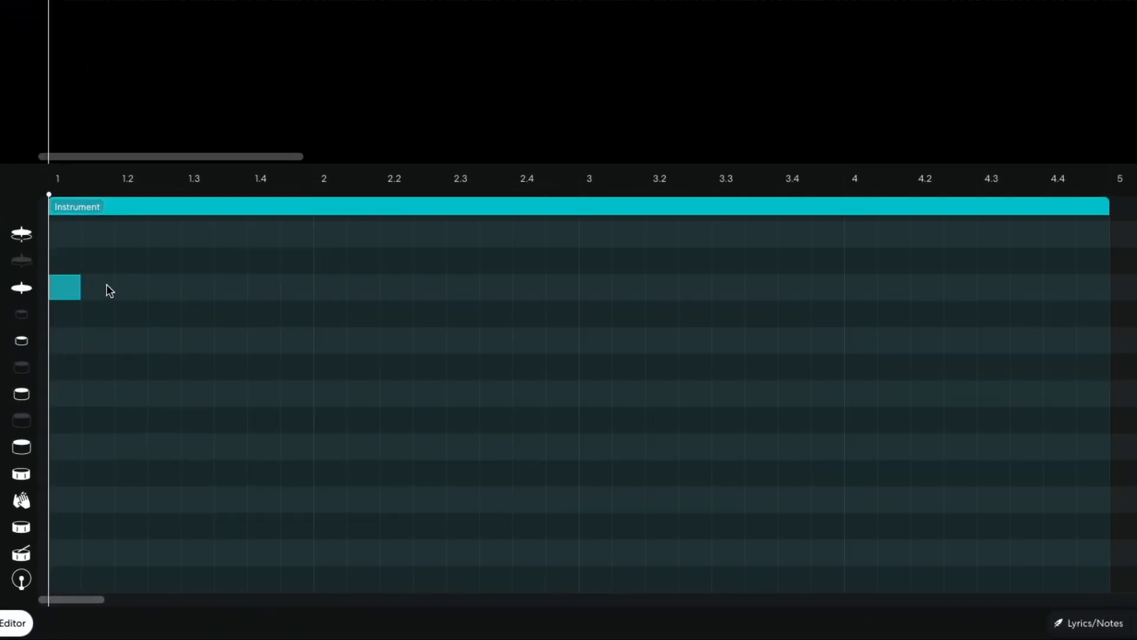
click(294, 288)
click(130, 288)
click(164, 288)
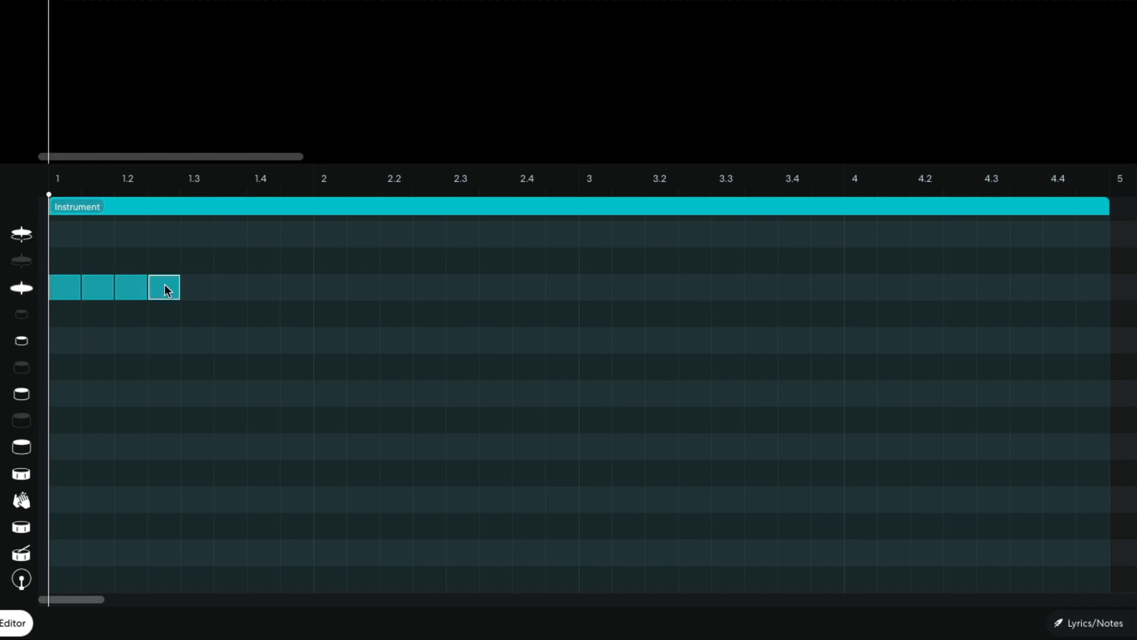
click(202, 289)
click(231, 288)
click(264, 288)
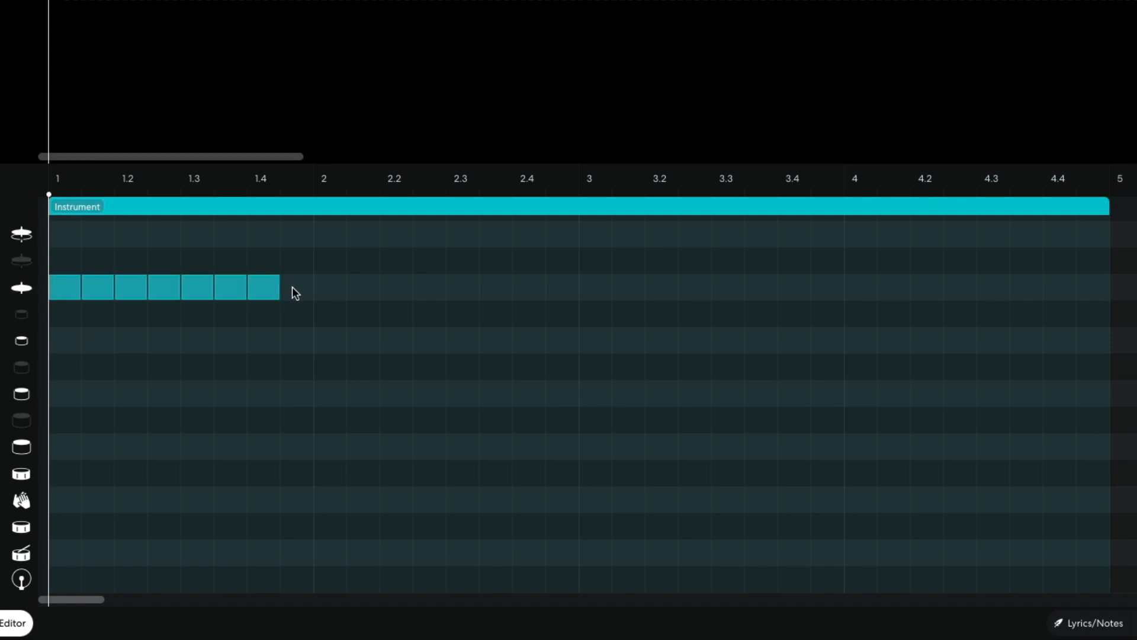
click(295, 288)
click(330, 288)
click(363, 288)
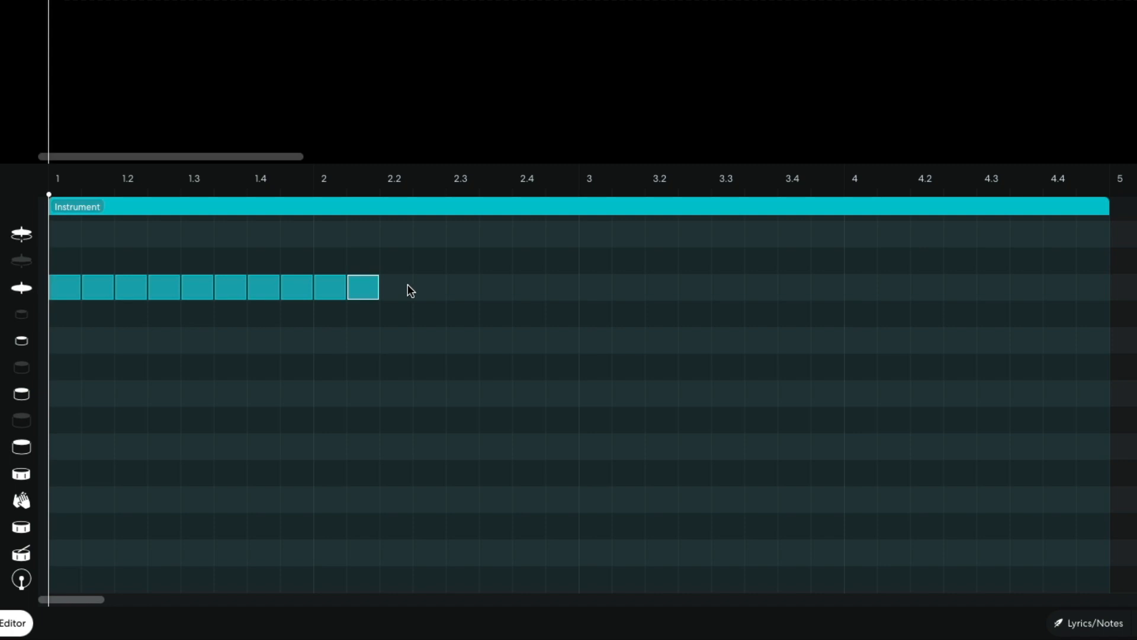
click(397, 287)
click(428, 288)
click(462, 289)
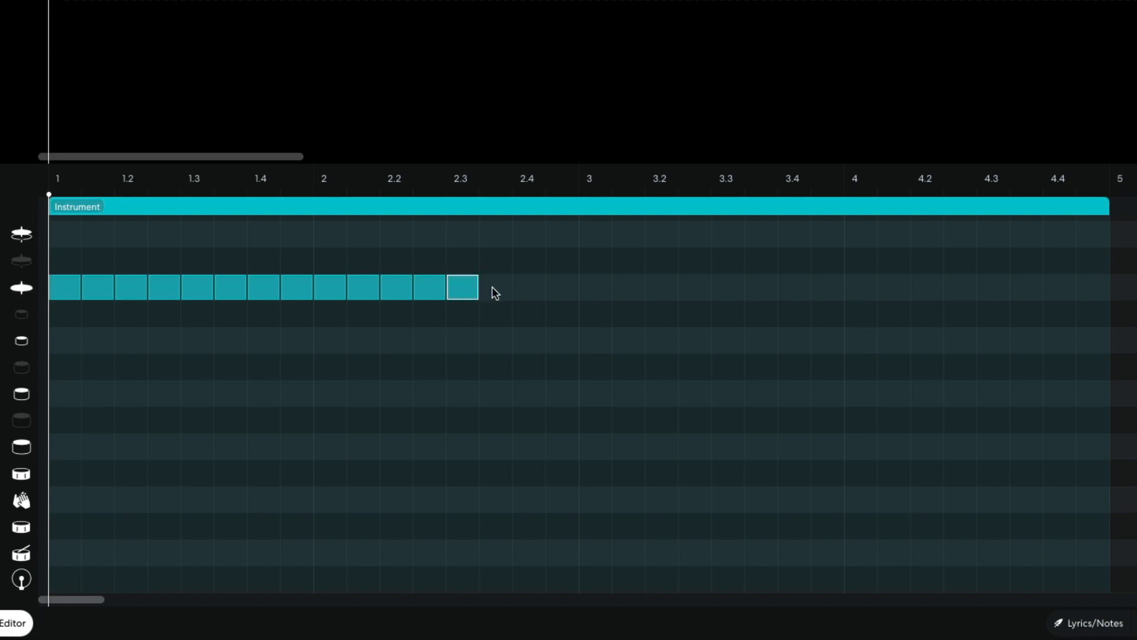
click(496, 289)
click(530, 289)
click(560, 288)
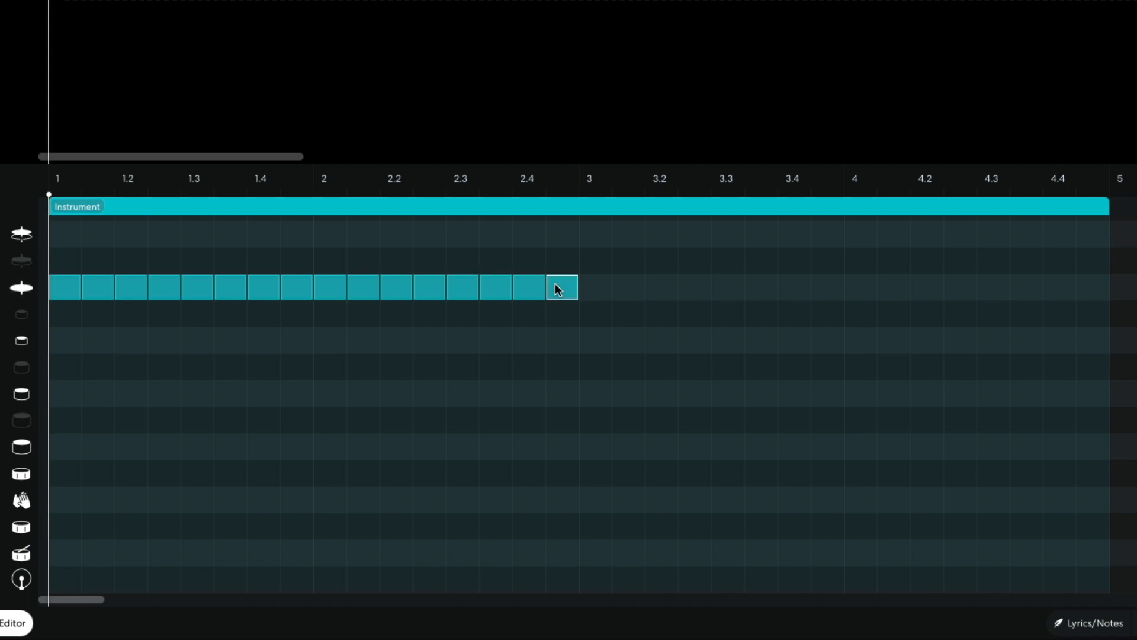
key(space)
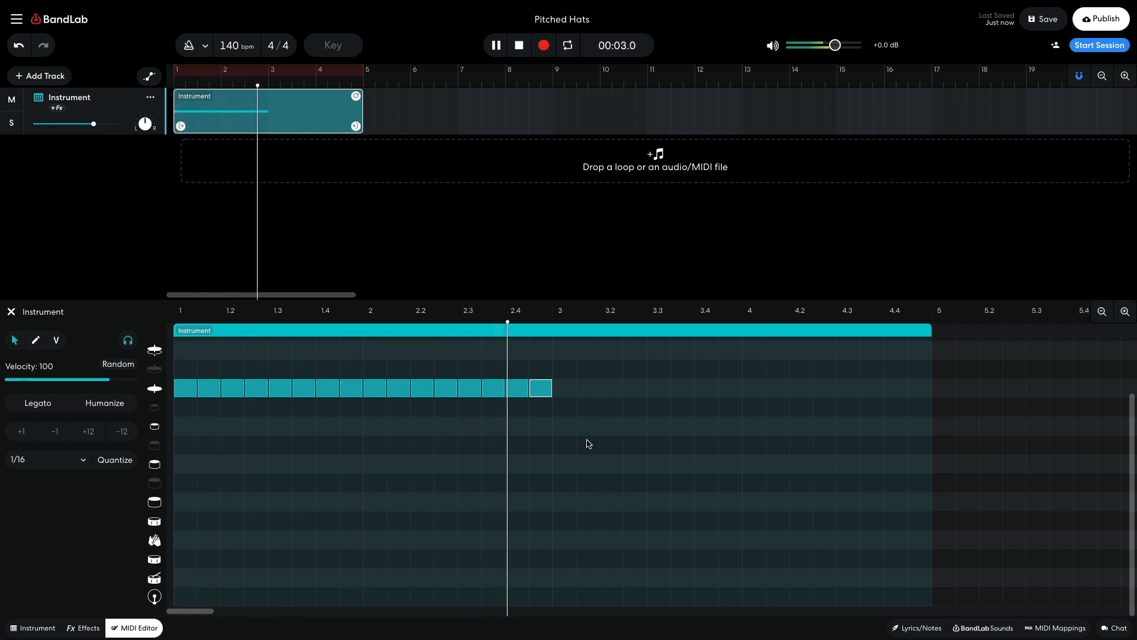
key(space)
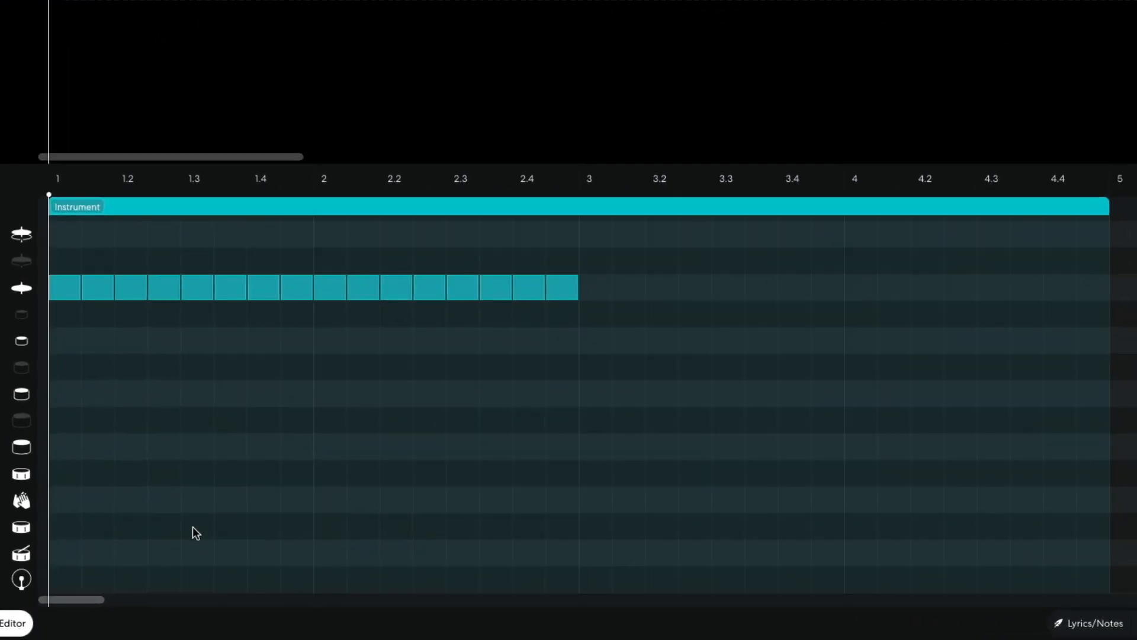
- Add snare hits at 1.3, 2.3 and 2.4 in the row below the clap and play the pattern back
click(276, 558)
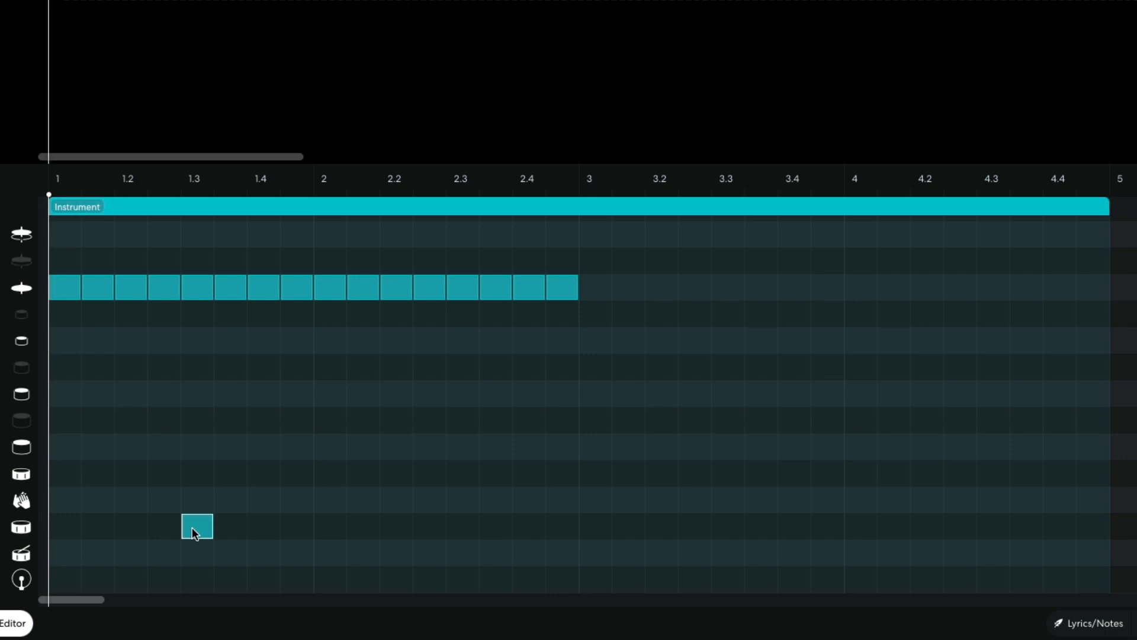
click(463, 526)
click(524, 527)
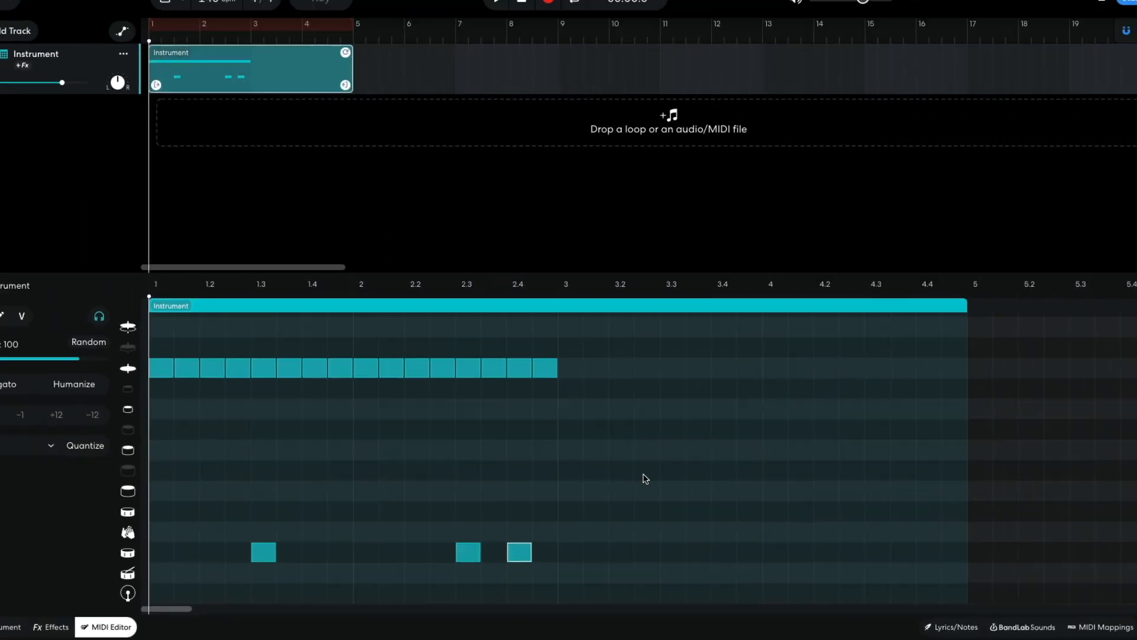
key(space)
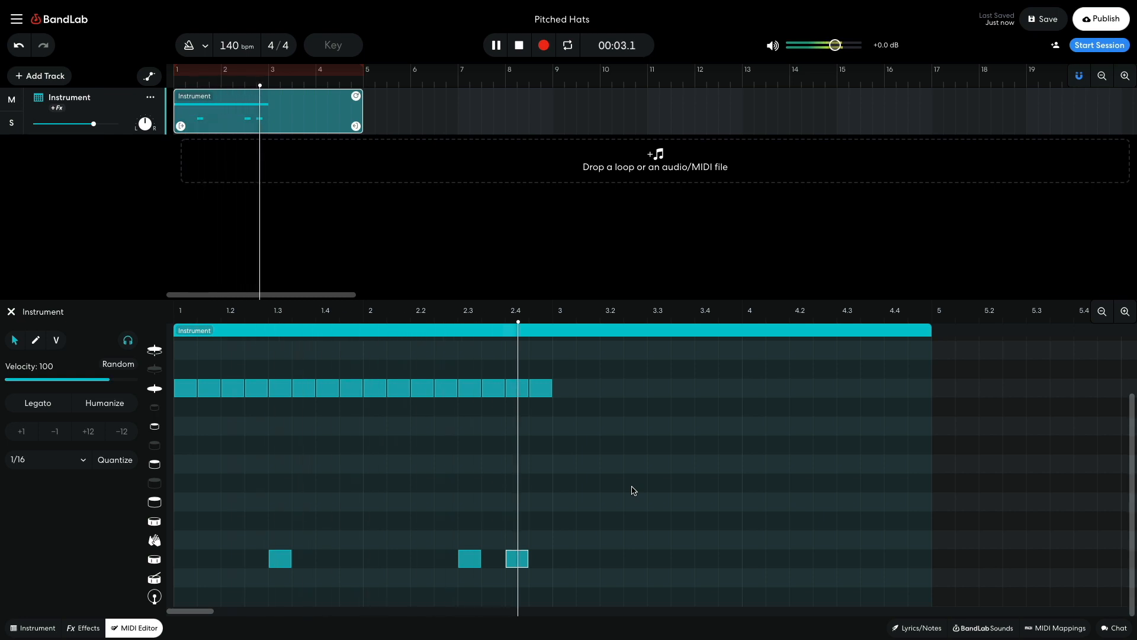
key(space)
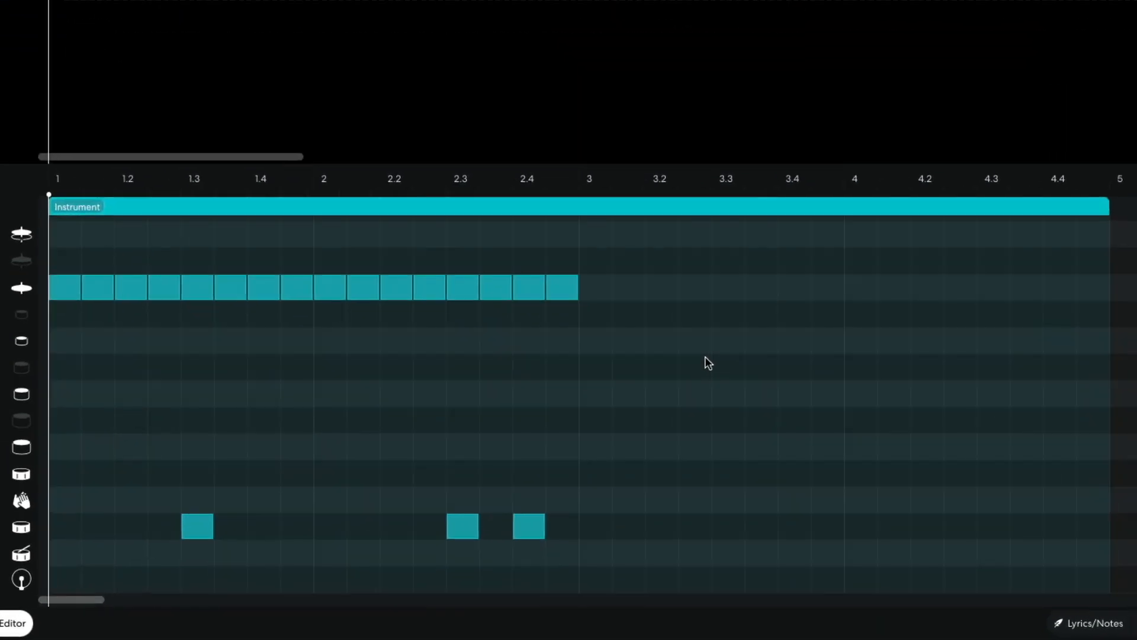
- Add kick hits at 1 and 2.2 and play the drum pattern back
click(72, 582)
click(394, 581)
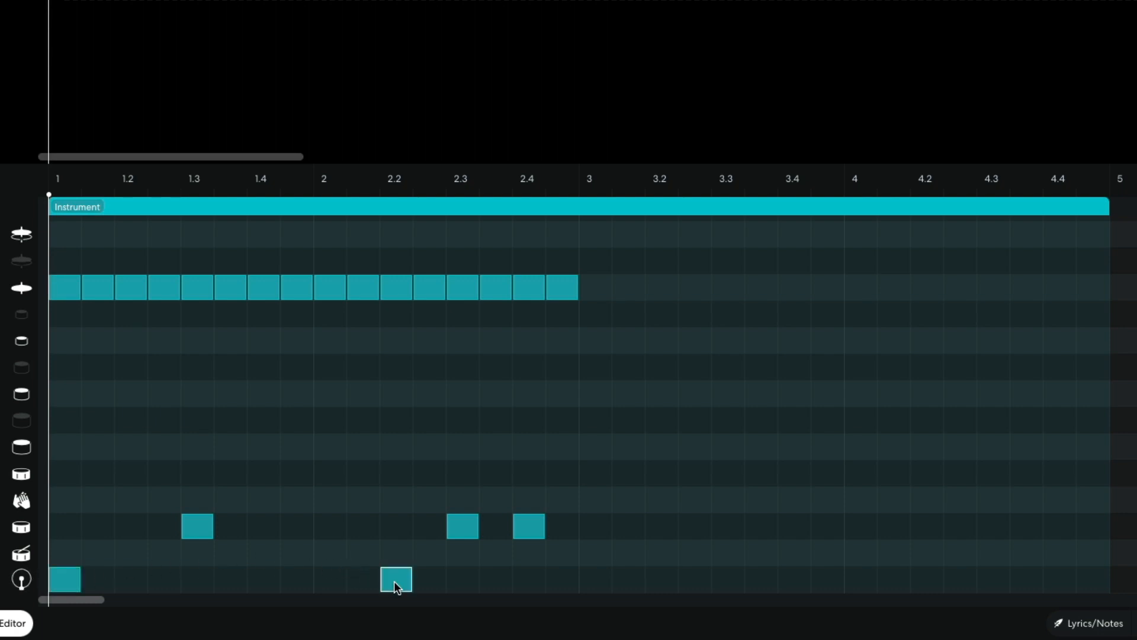
key(space)
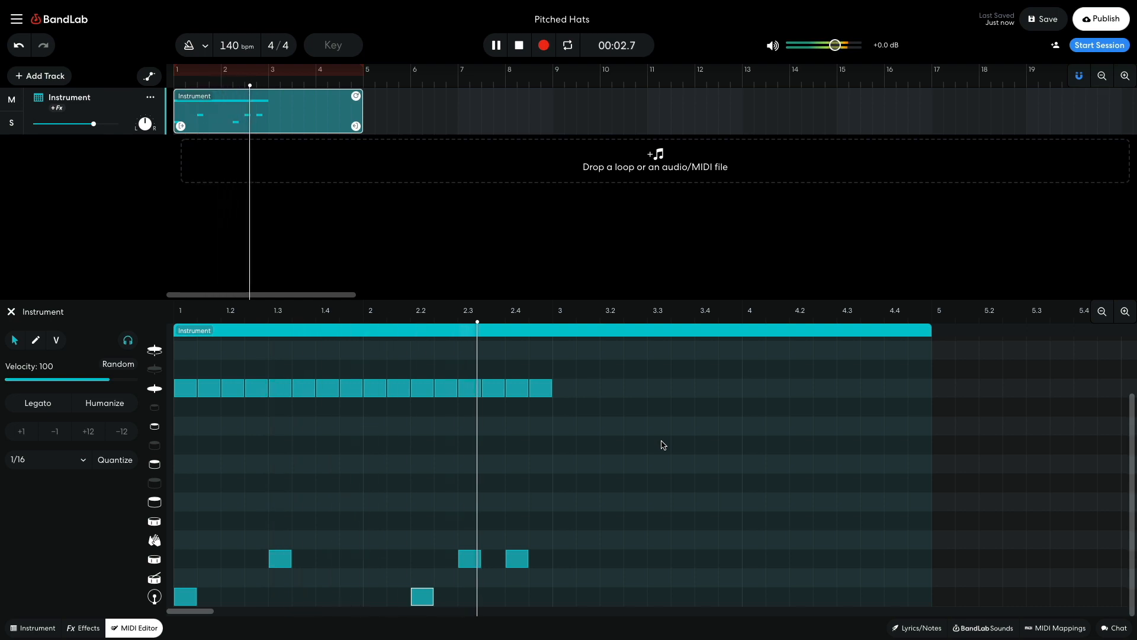
key(space)
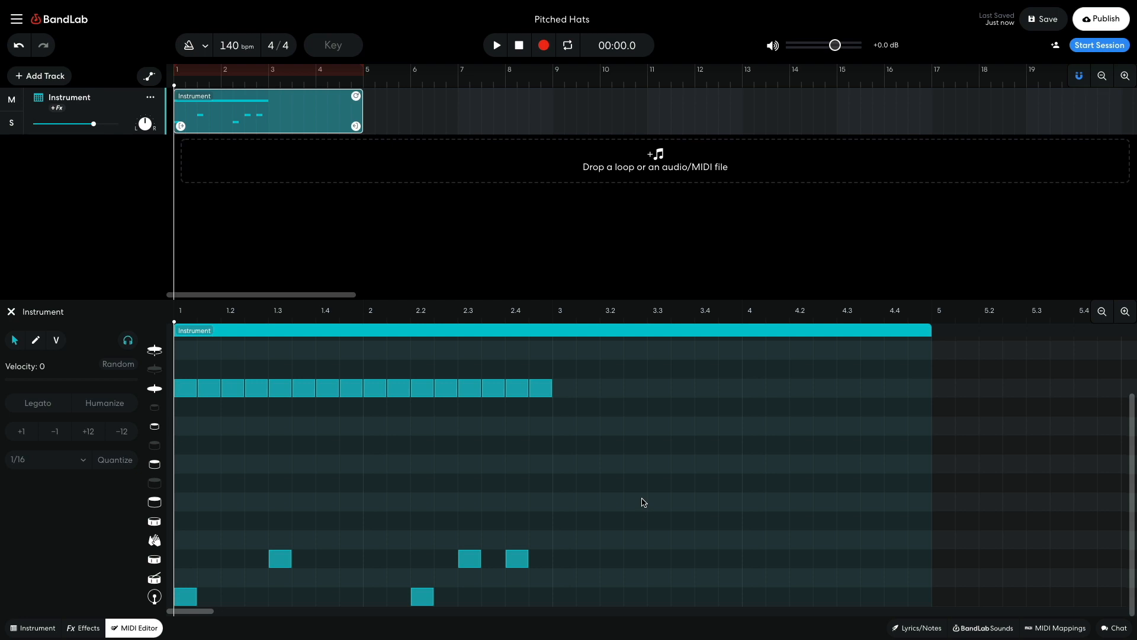
- Copy the two-bar drum pattern into bars 3 and 4 and play back the full four bars
drag(610, 374, 564, 609)
key(space)
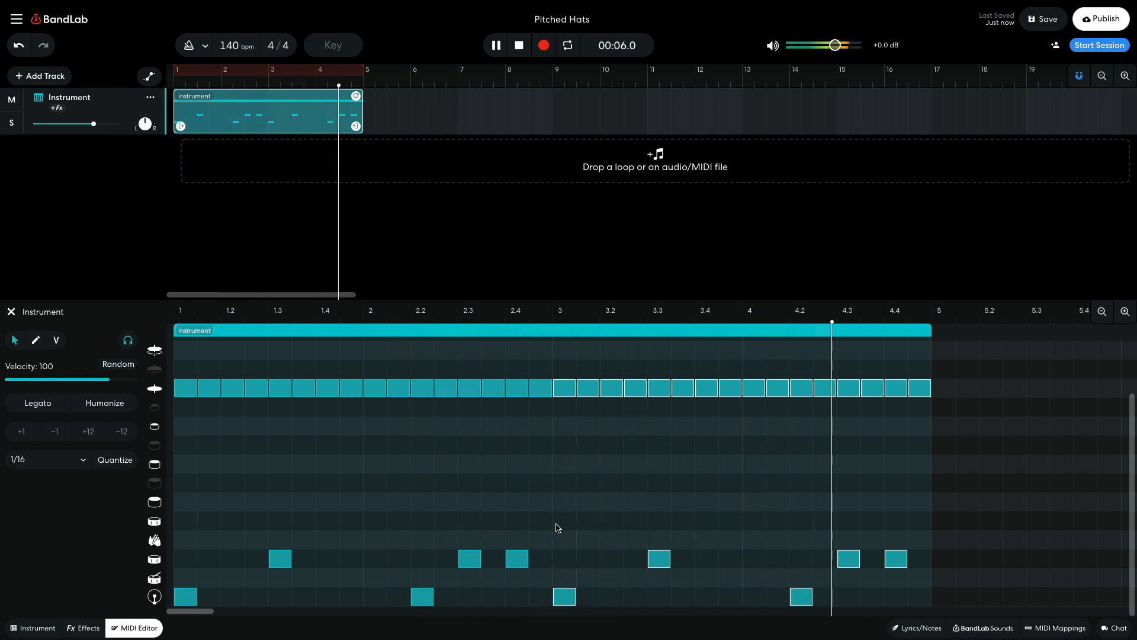
click(557, 527)
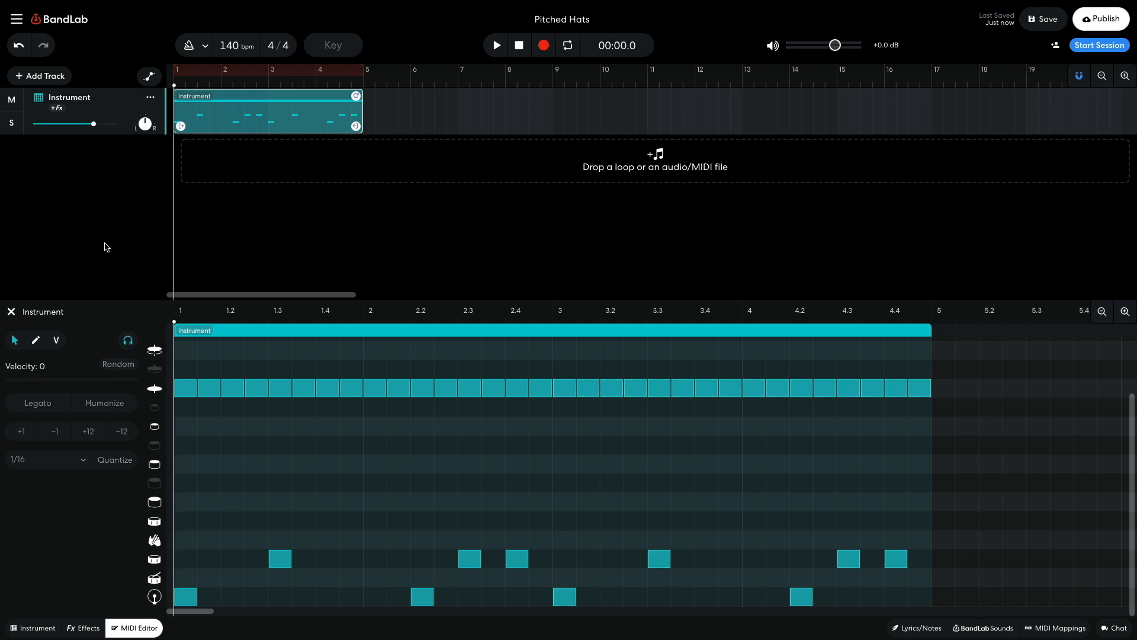
key(space)
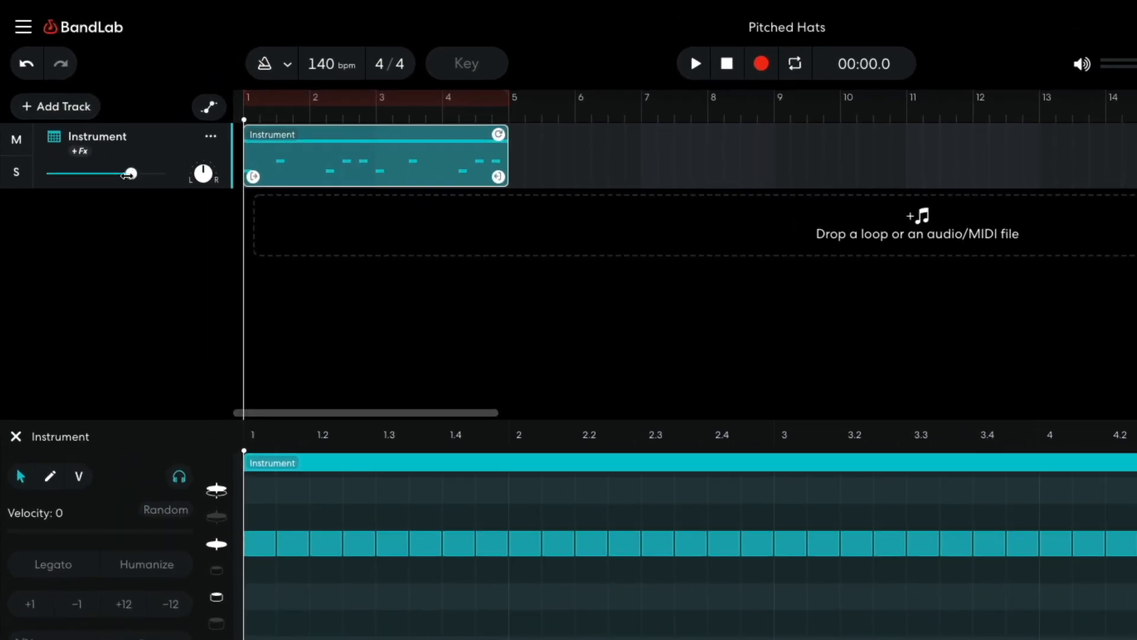
- Lower the Instrument track's volume and delete all hi-hat notes from its pattern
drag(128, 174, 106, 174)
key(space)
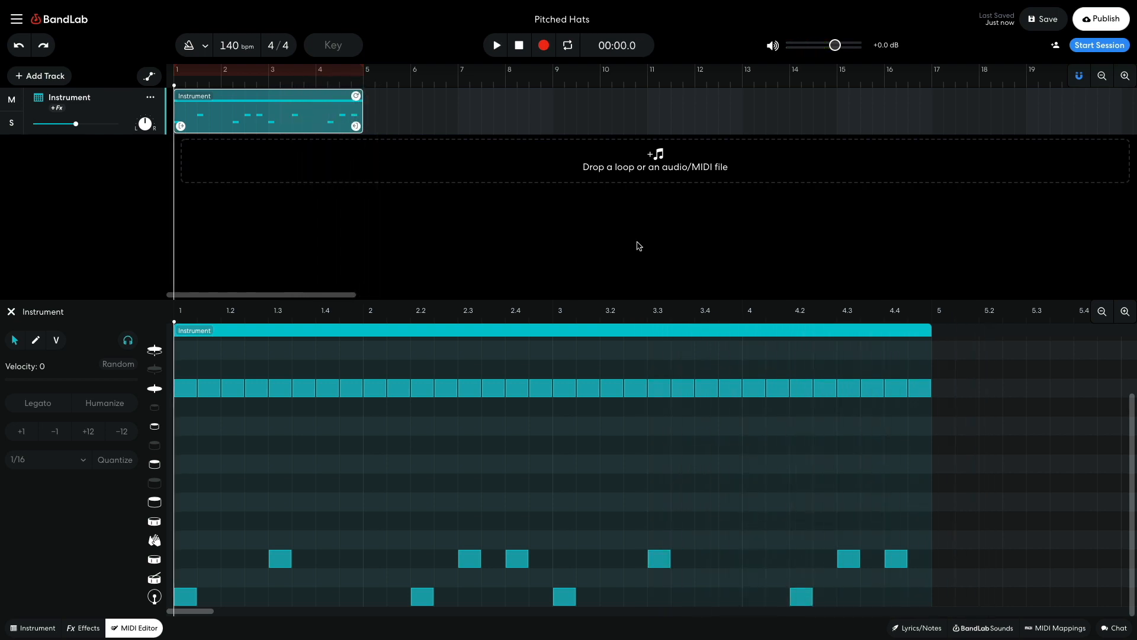
drag(961, 364, 178, 445)
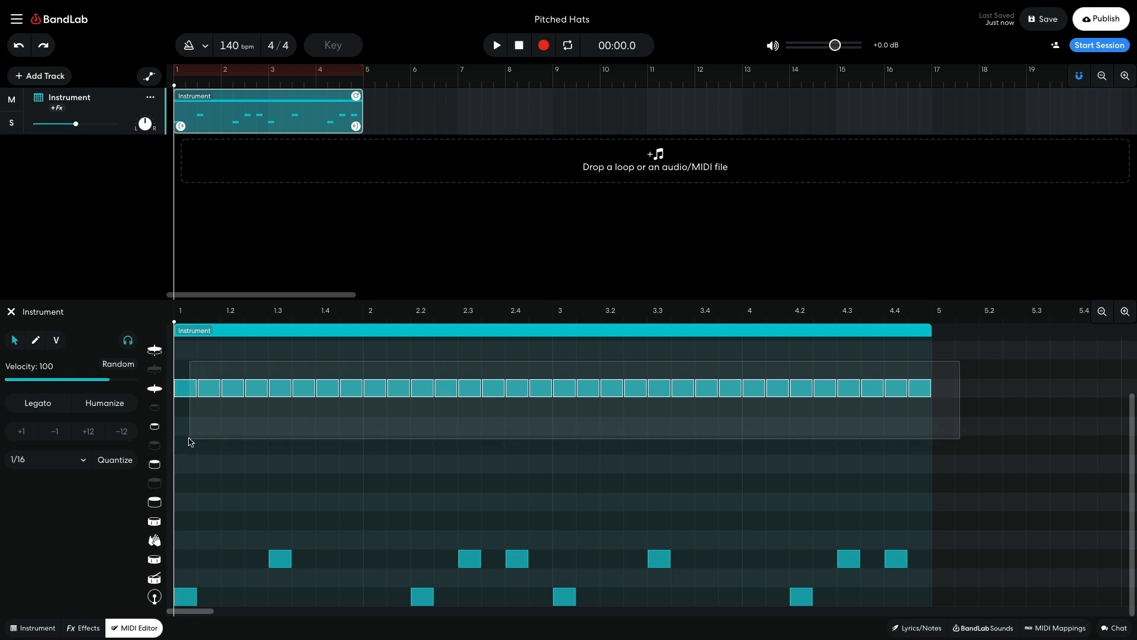
key(Delete)
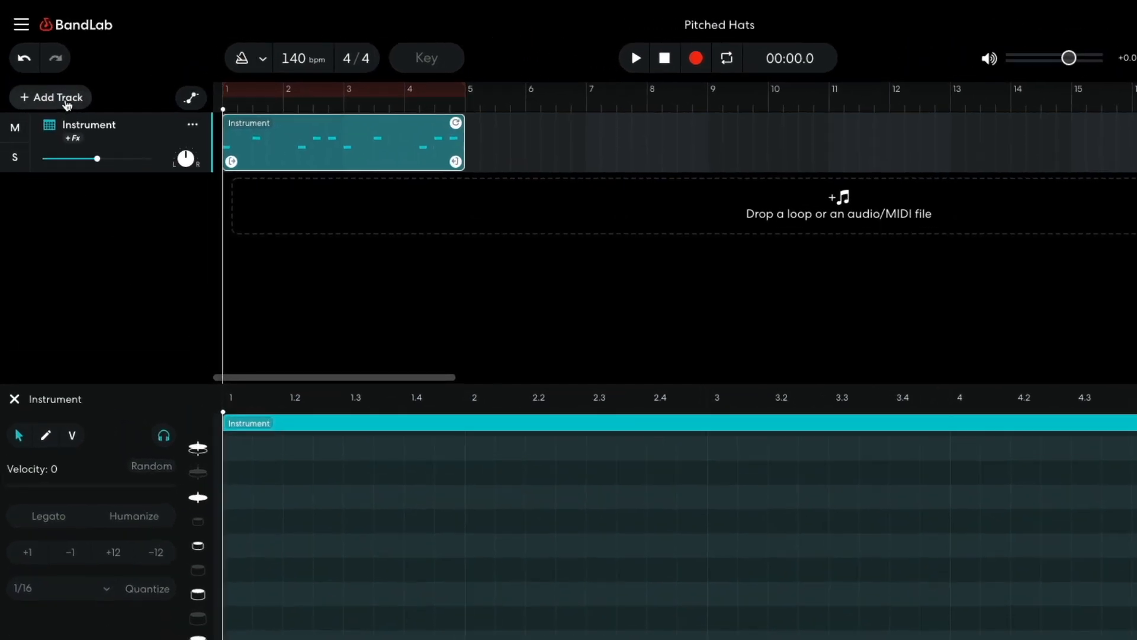
- Add a Sampler track to the project
click(51, 80)
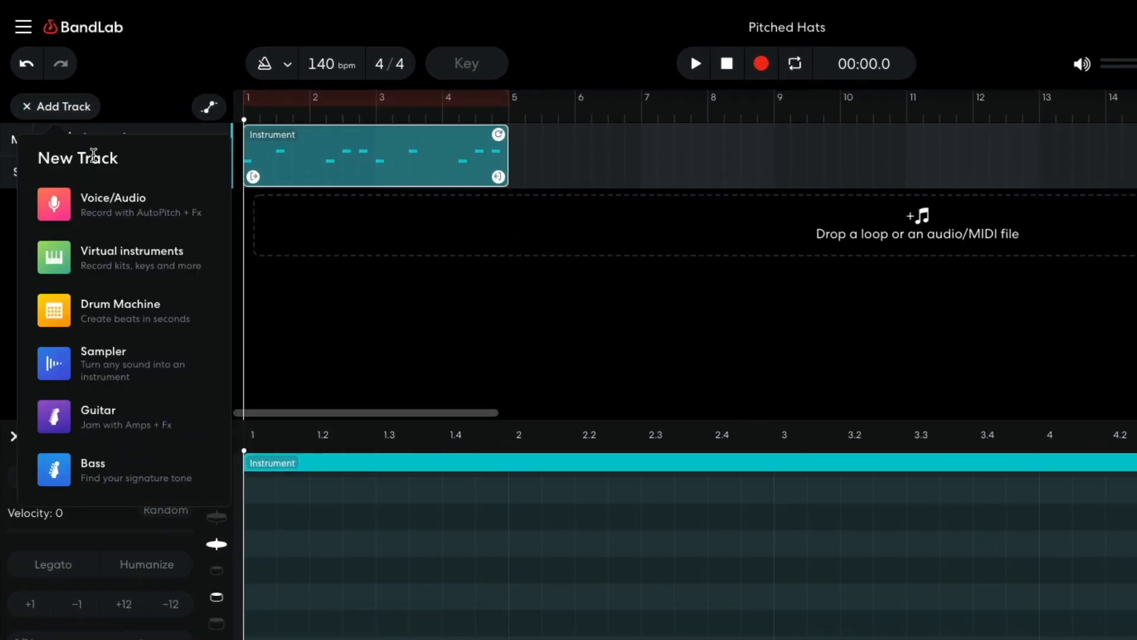
click(112, 362)
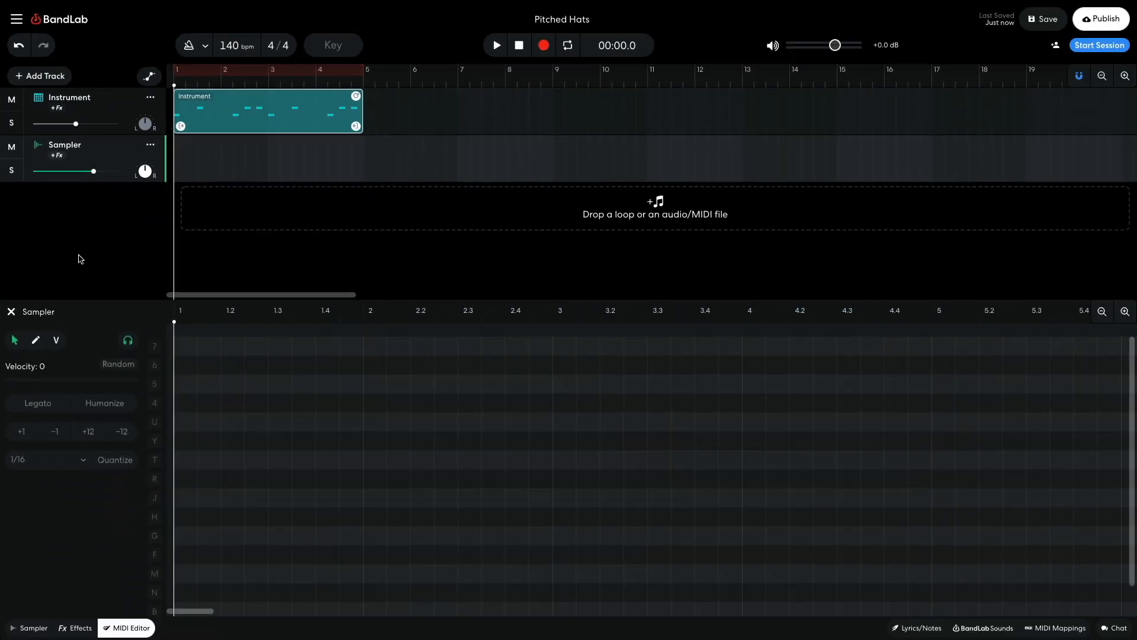
- Search the one-shots for "808 hat", preview 808 Hat_Oneshot_WCHipHop and load it onto the sampler's V pad
click(984, 628)
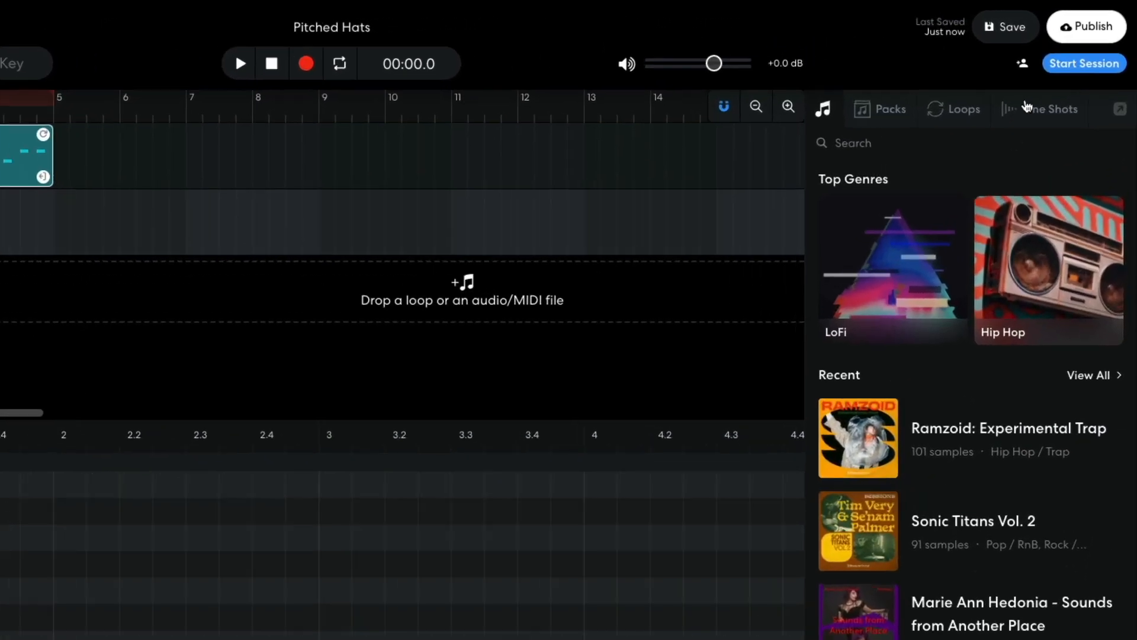
click(1058, 76)
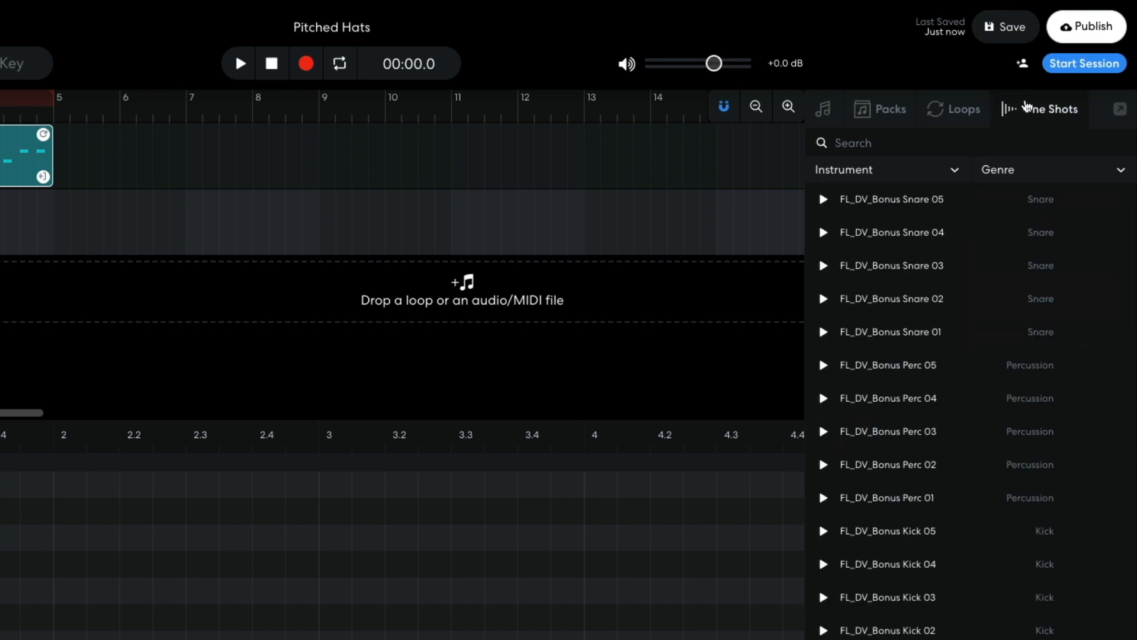
text(808 hat)
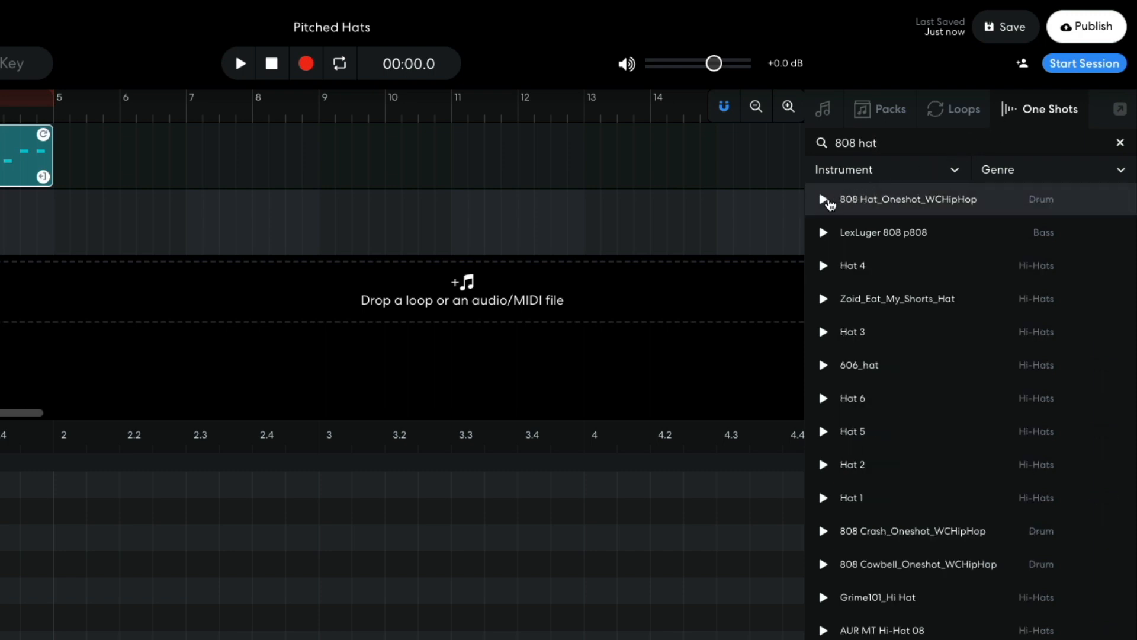
click(825, 200)
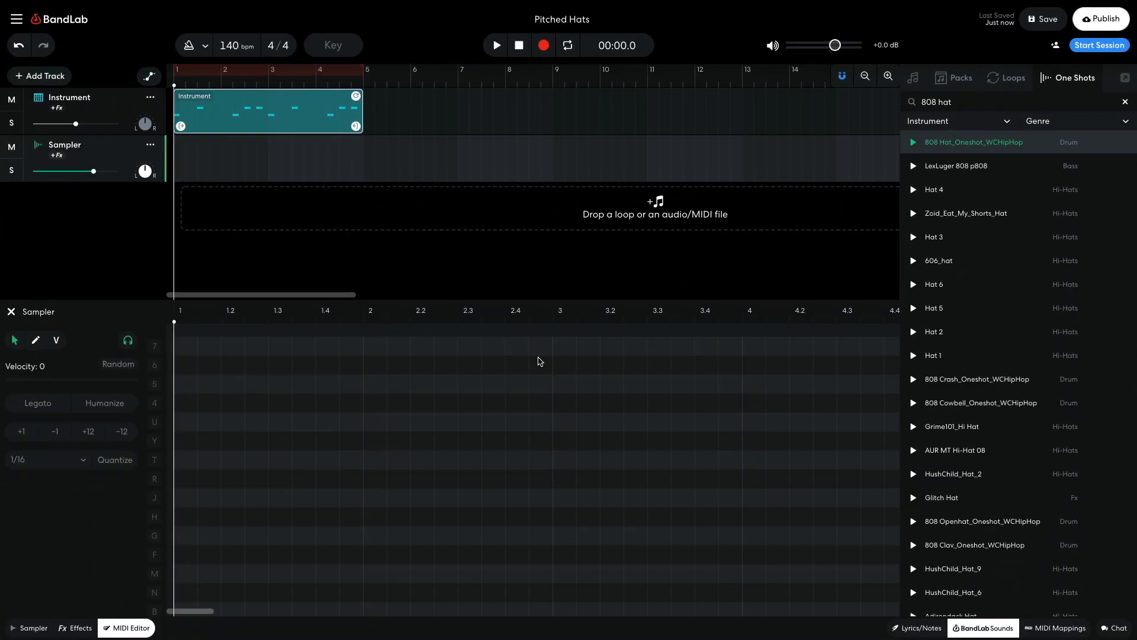
click(33, 628)
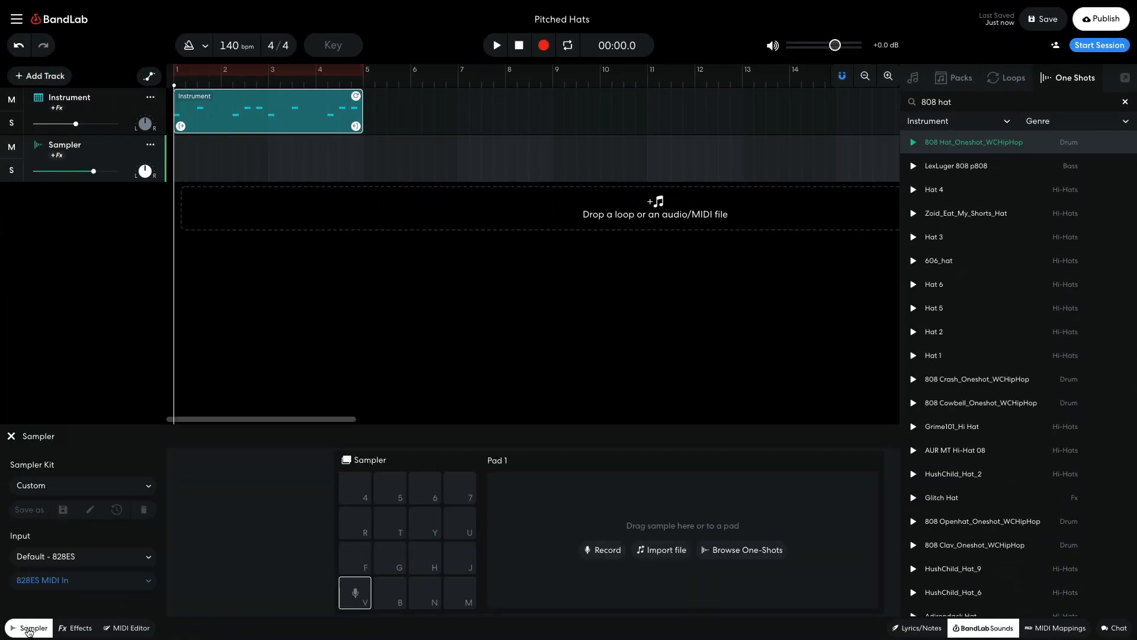
drag(948, 143, 359, 595)
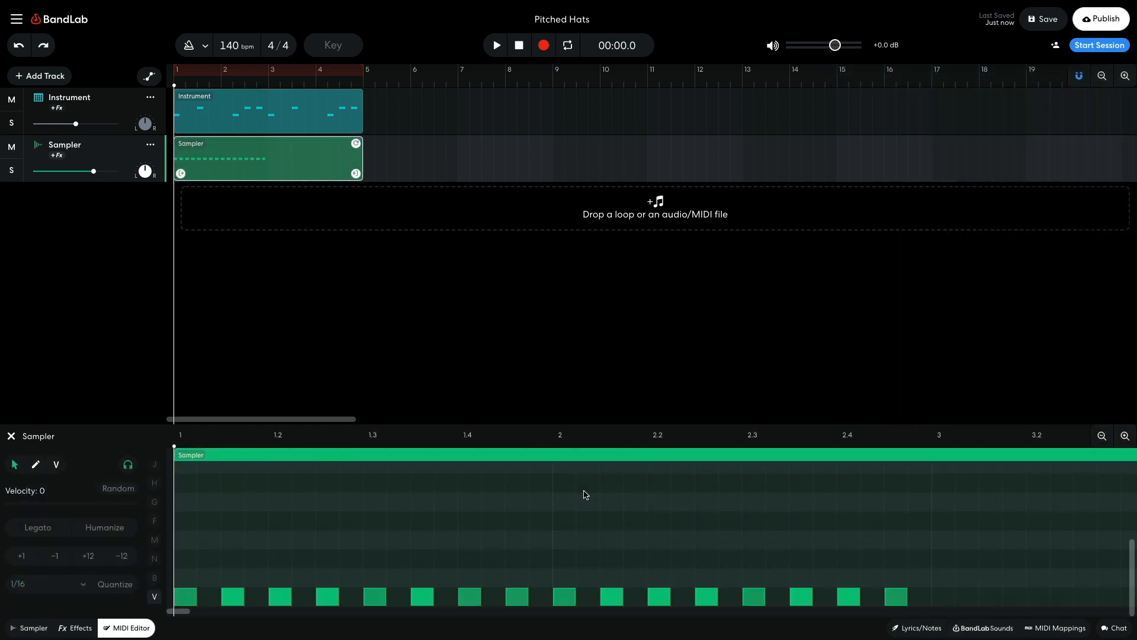
- Play back the two-bar hi-hat pattern with the drums and return the playhead to the start
key(space)
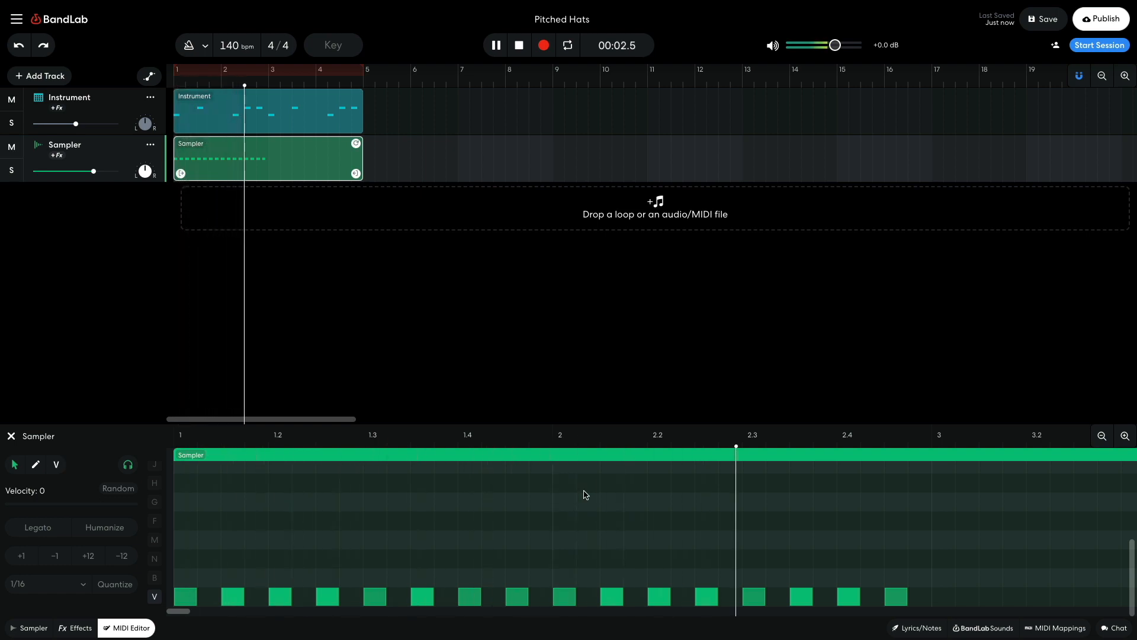
key(space)
key(Return)
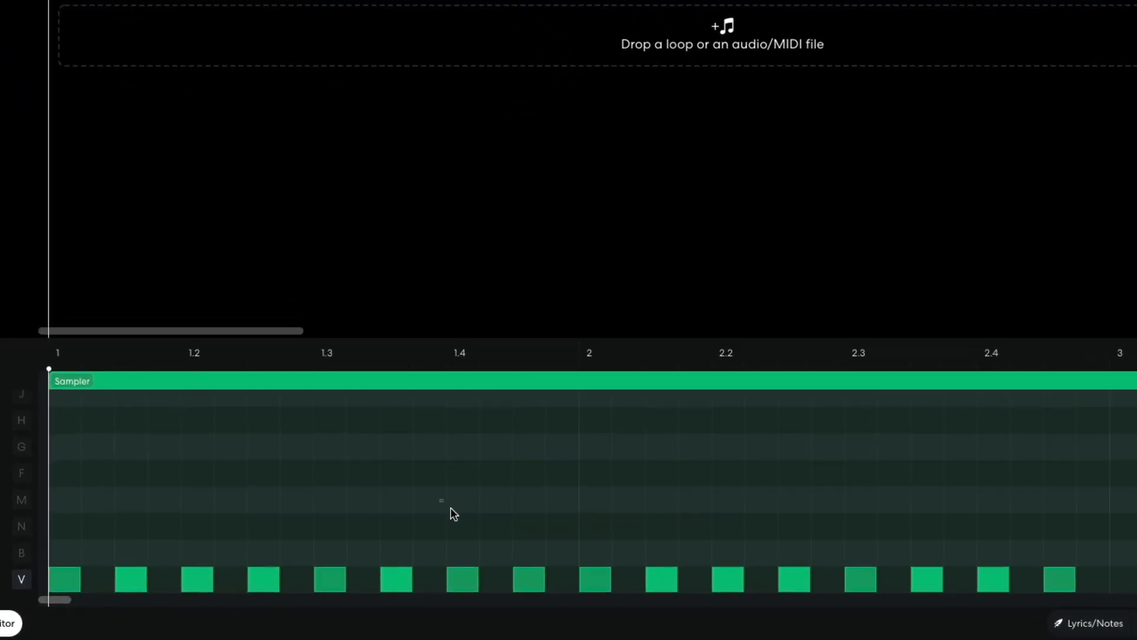
- Delete the two hat notes in beat 1.4 and the last hat note of bar 2
drag(457, 542, 532, 602)
key(Delete)
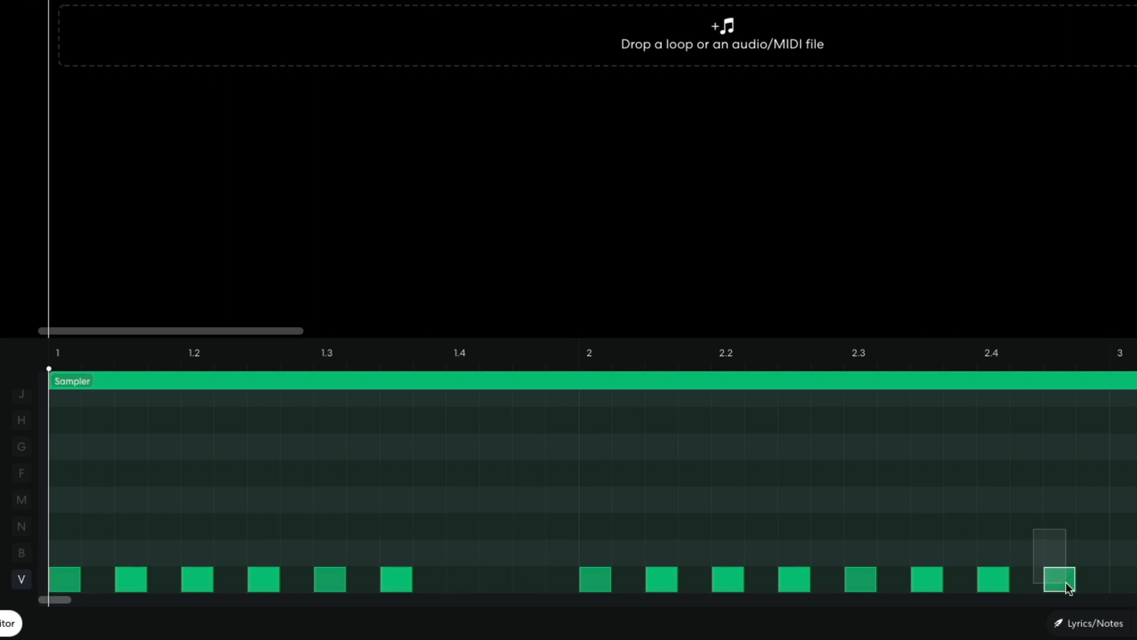
click(1067, 580)
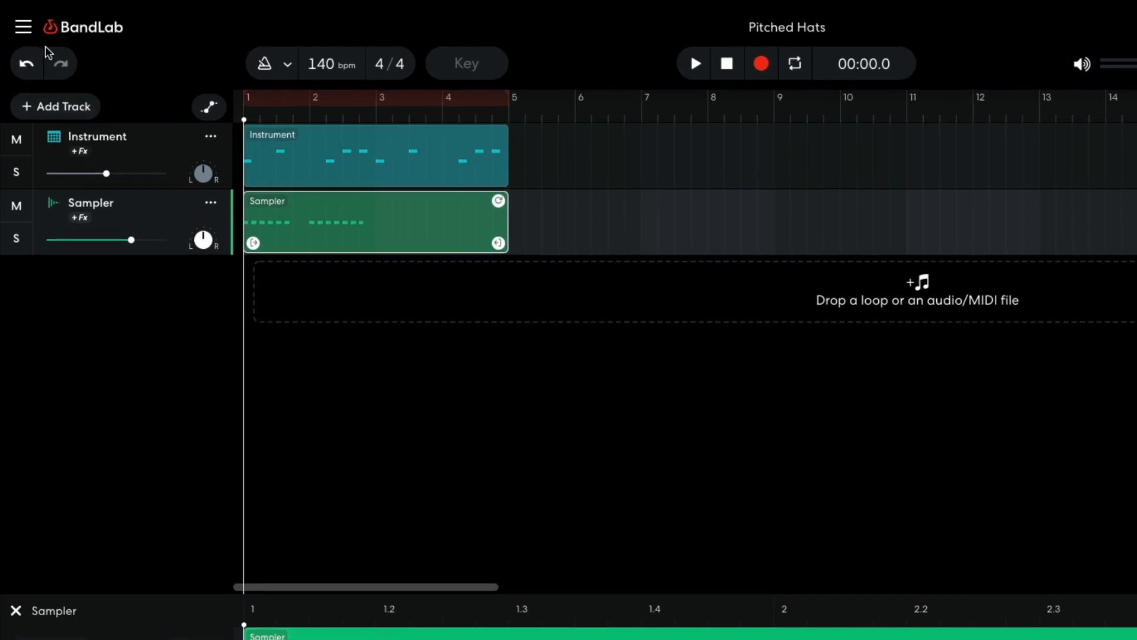
- Set the grid size to 1/32
click(16, 20)
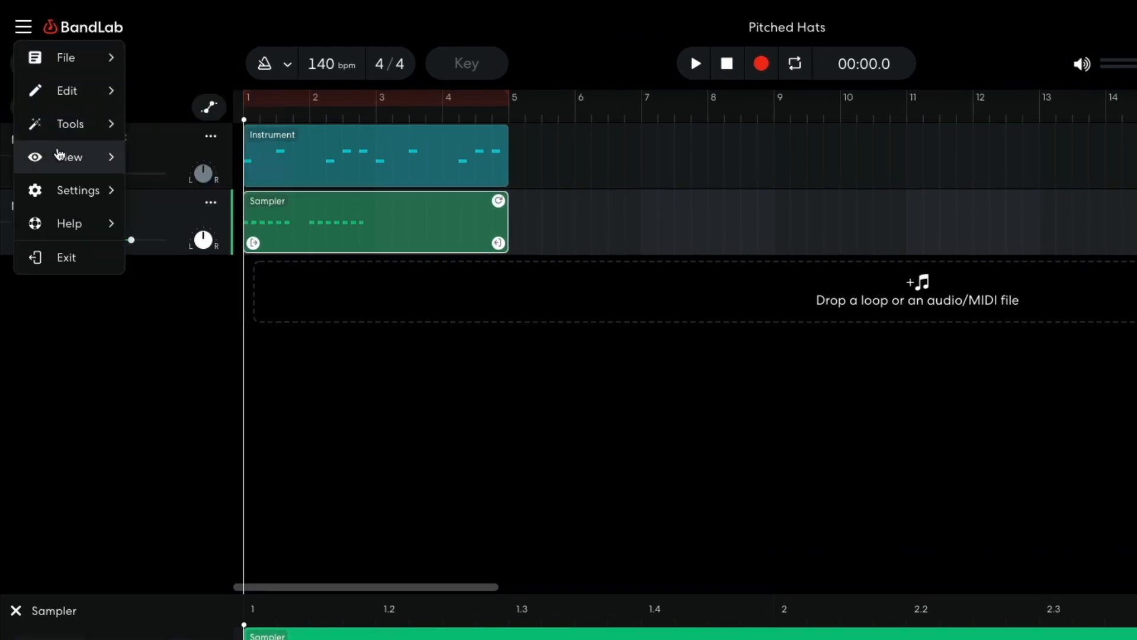
mouse_move(59, 155)
mouse_move(198, 163)
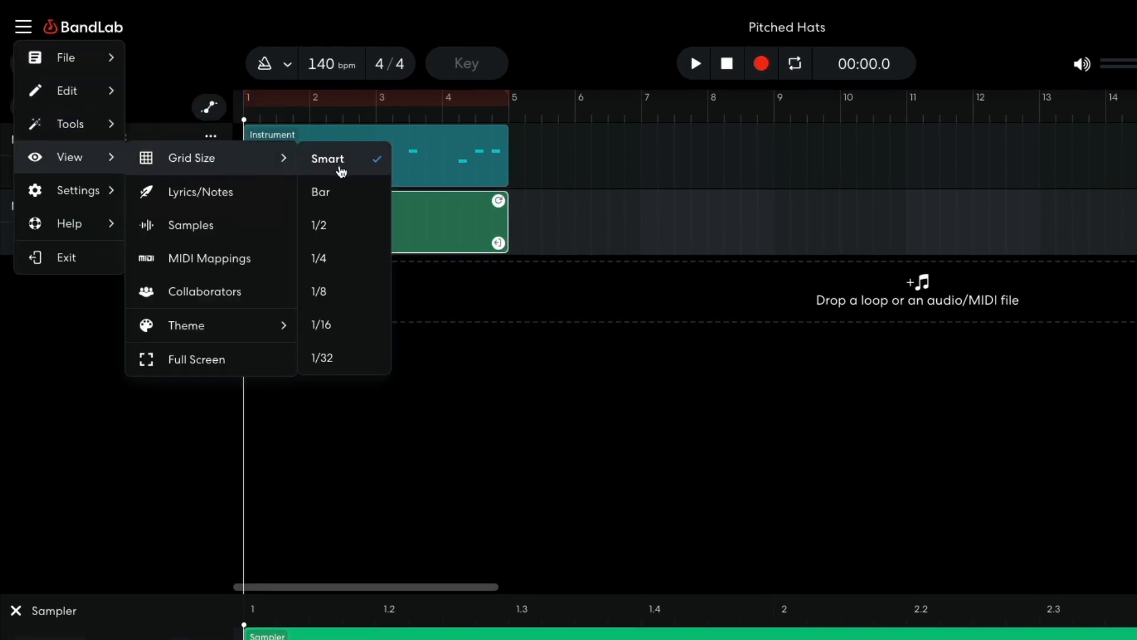
click(346, 359)
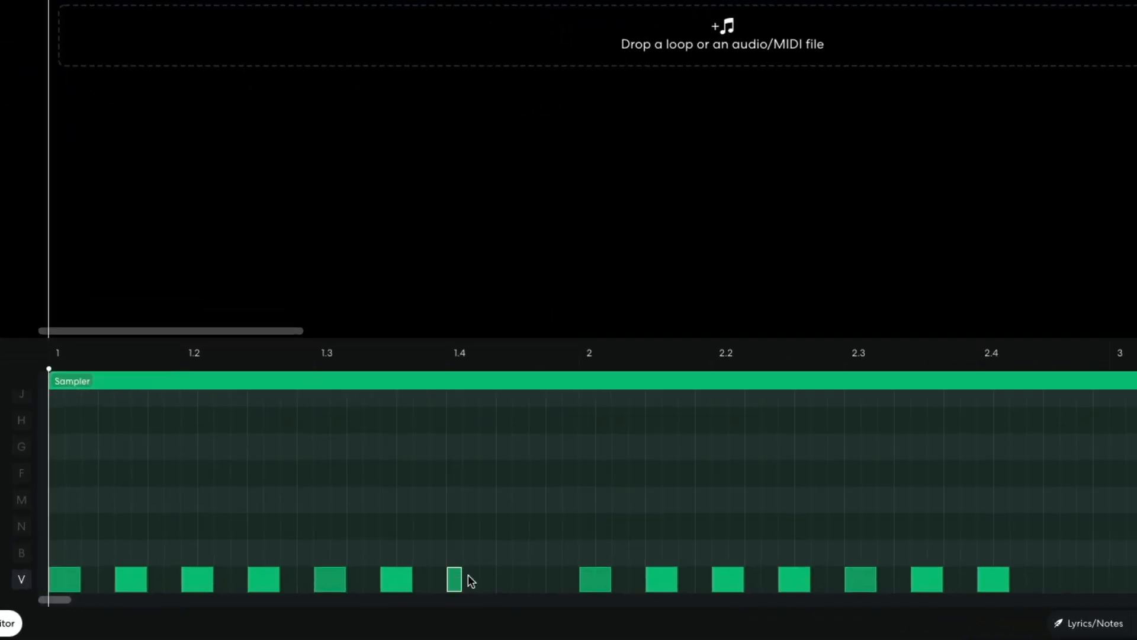
- Fill the gaps in beat 1.4 and at the end of bar 2 with groups of three 1/32 hat notes and play the result
click(469, 578)
click(521, 579)
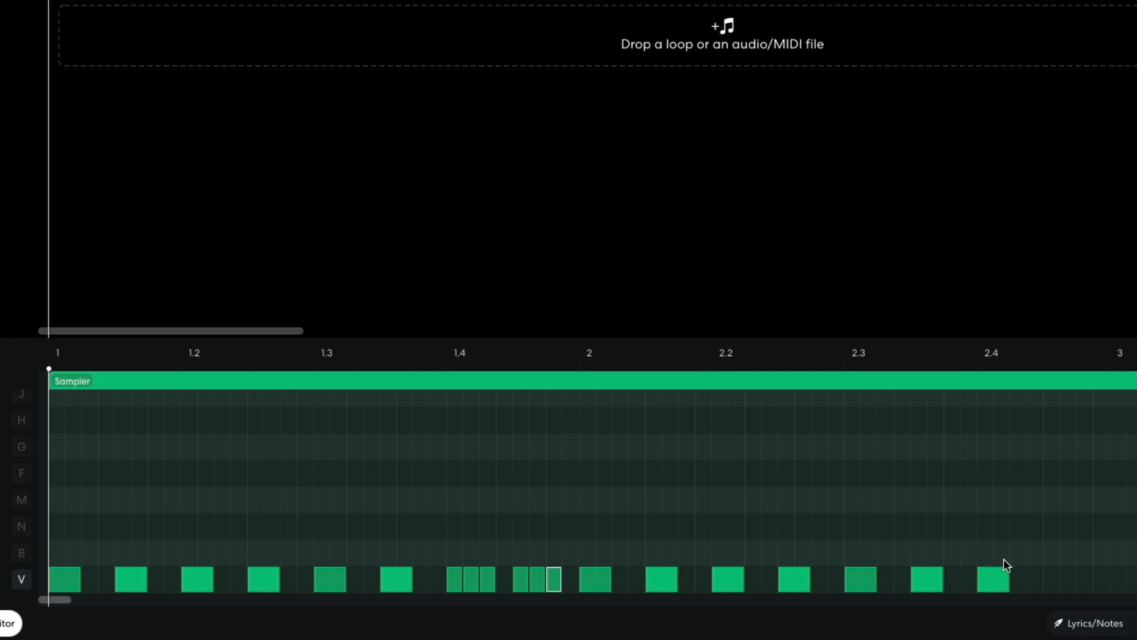
click(1052, 579)
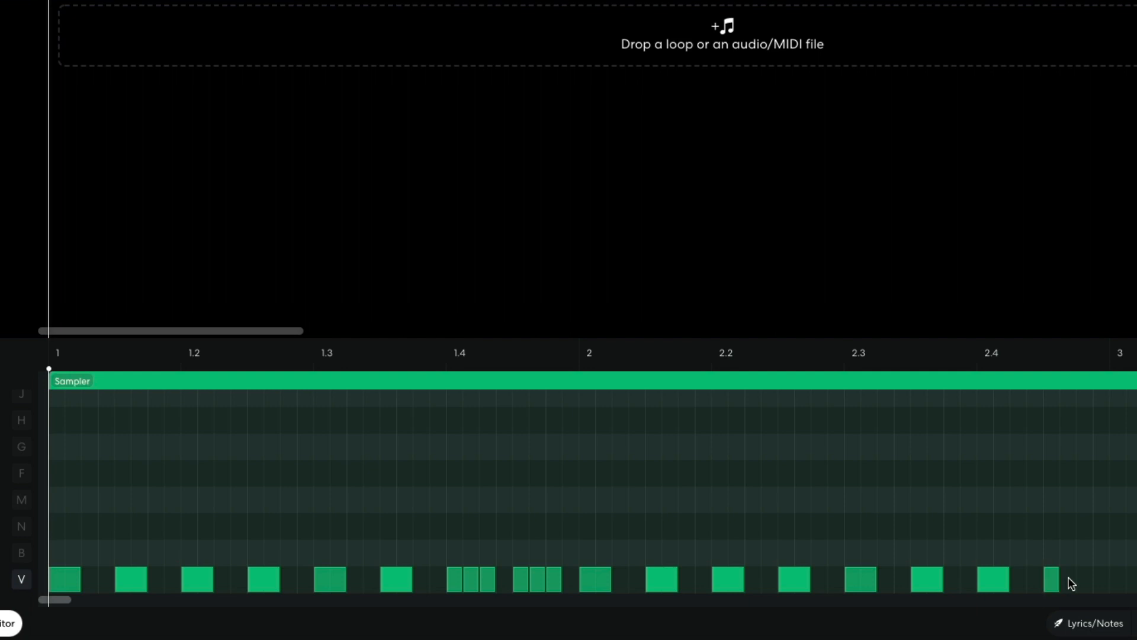
click(1070, 581)
click(1085, 581)
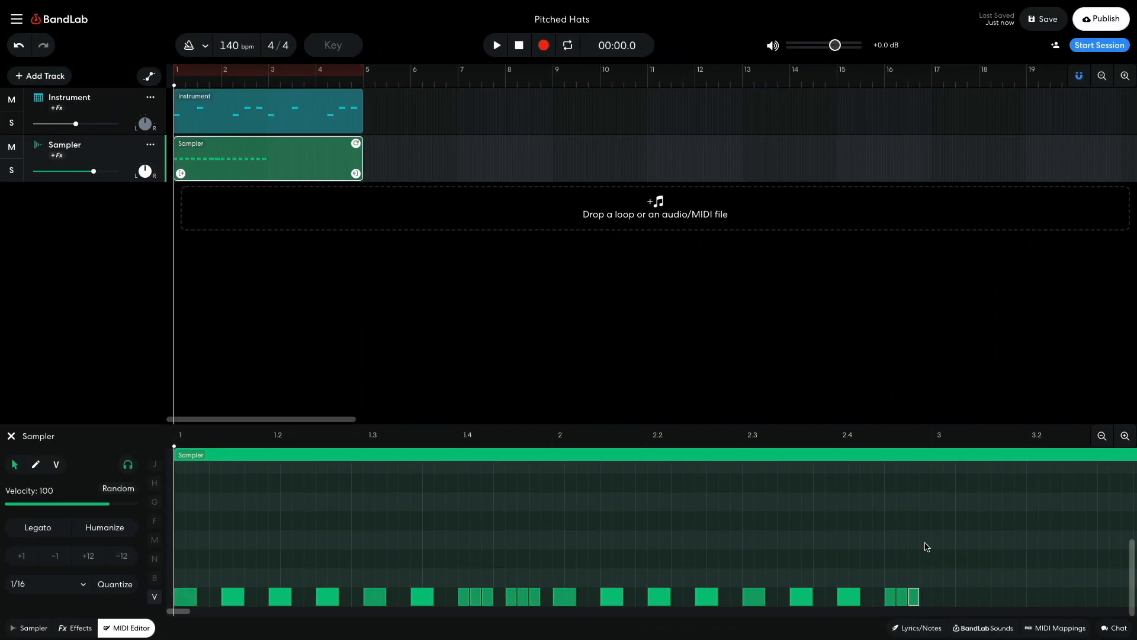
key(space)
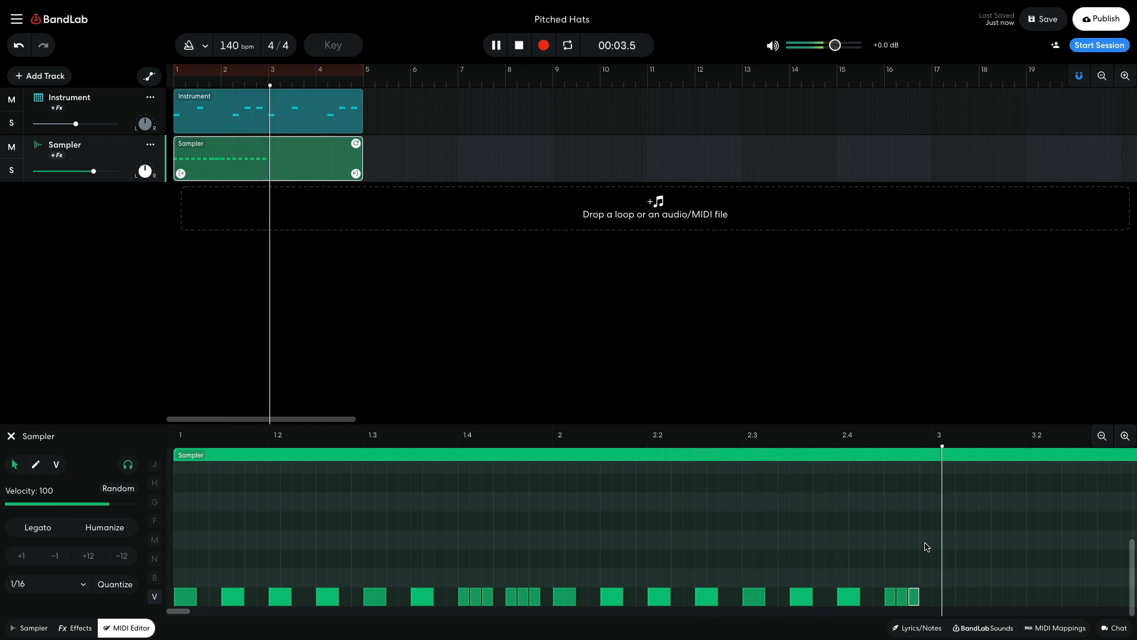
key(space)
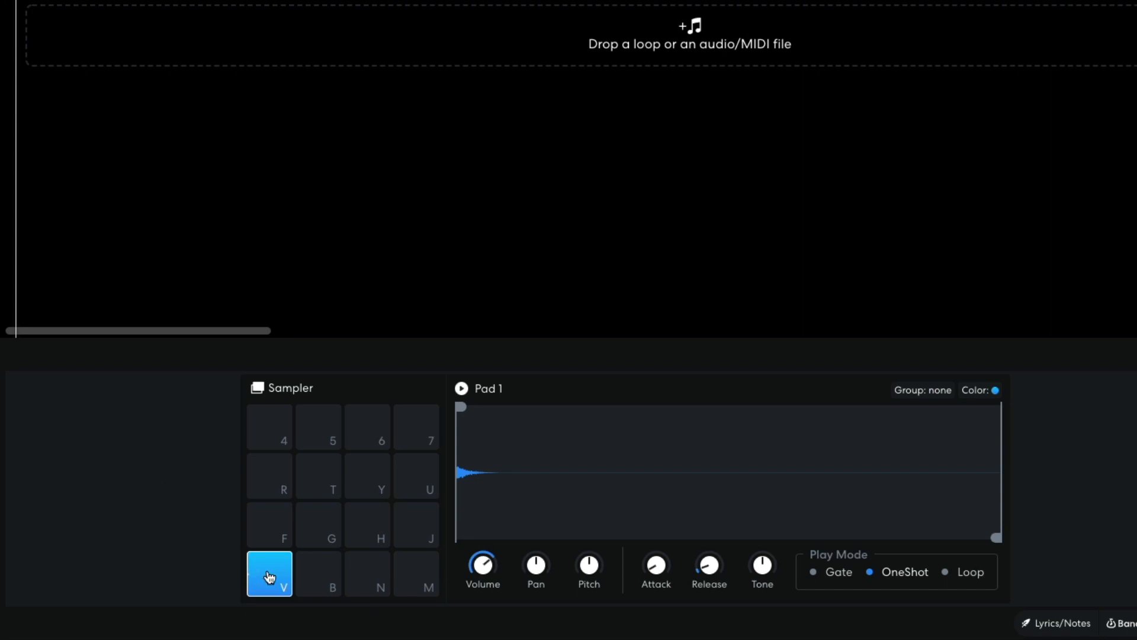
- Copy the hat sample from pad V onto pads B and N
click(267, 574)
click(321, 587)
click(364, 585)
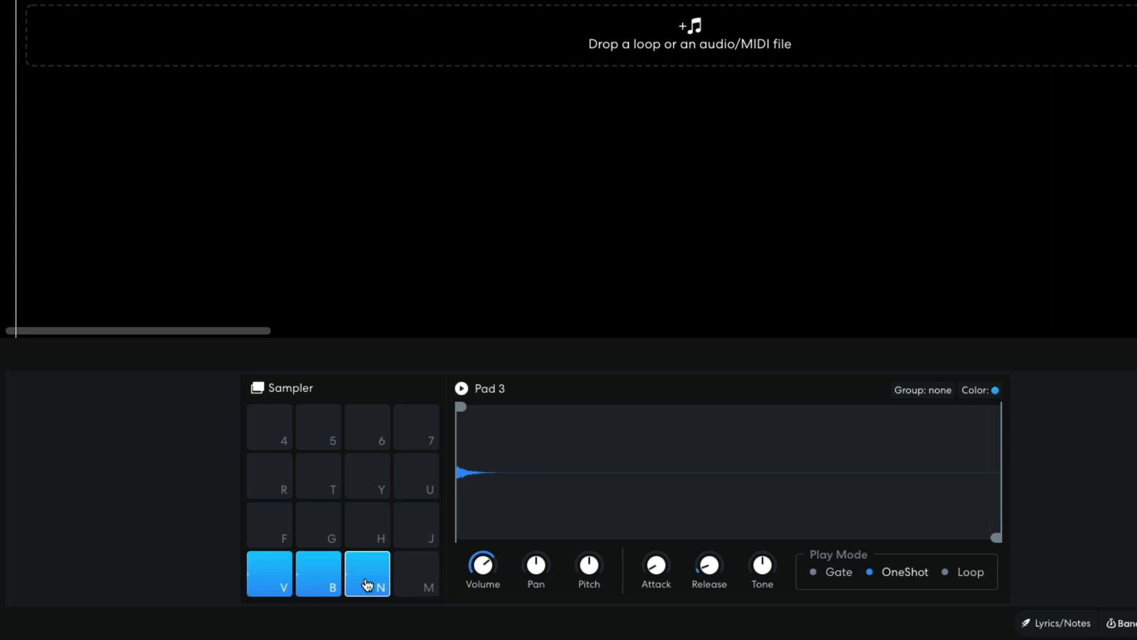
- Raise the pitch of pad B and set the pitch of pad N to 1.00 st
click(311, 578)
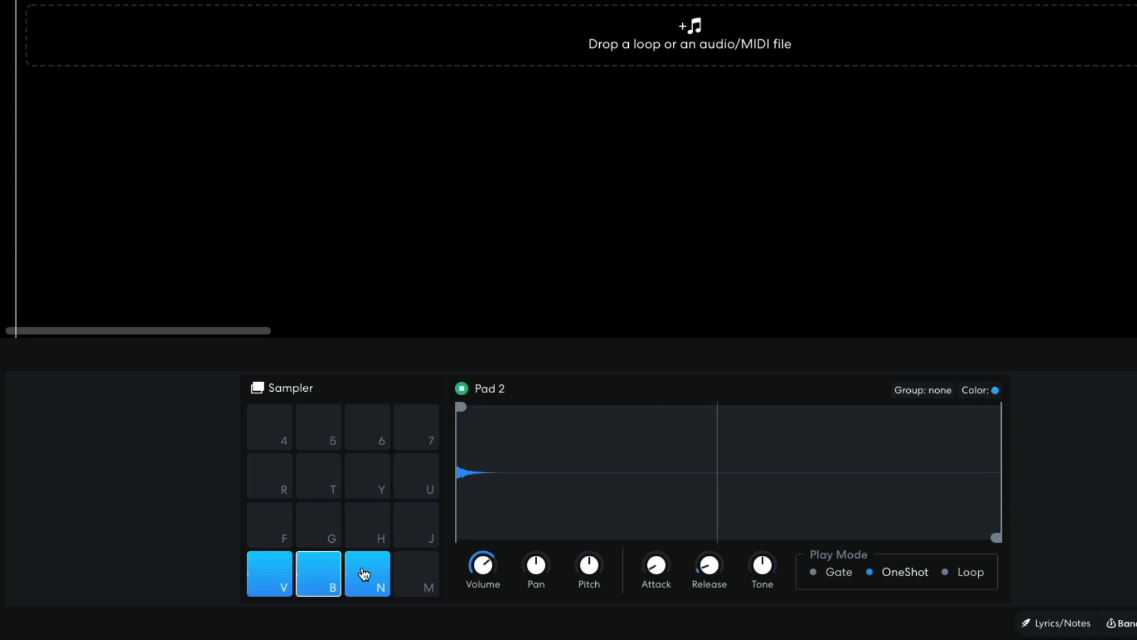
drag(587, 563, 586, 555)
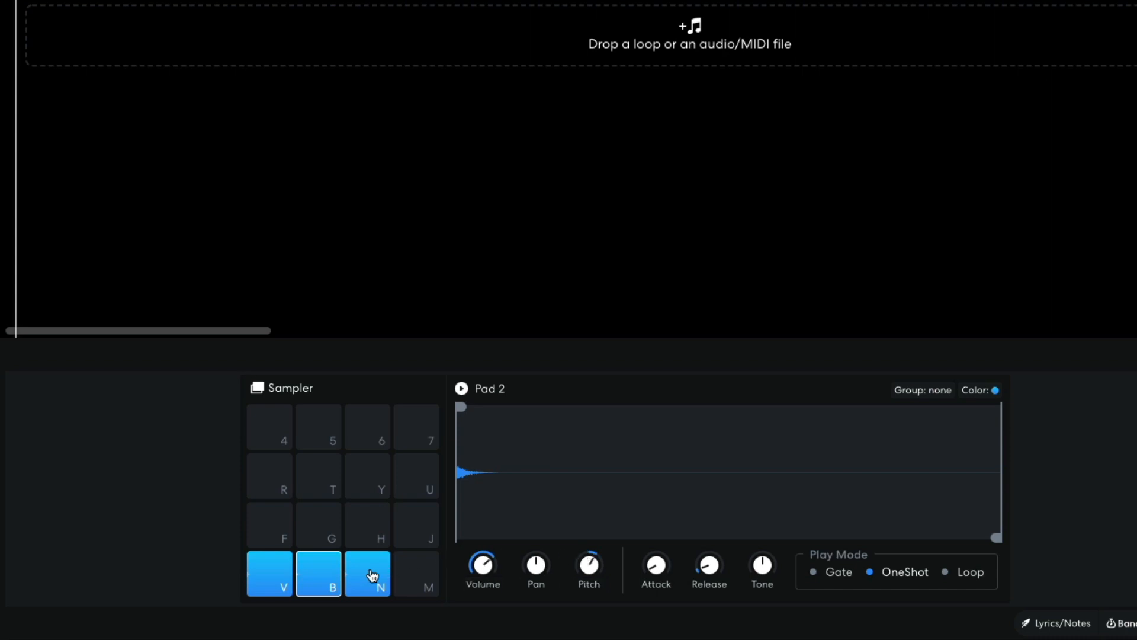
click(372, 575)
mouse_move(590, 566)
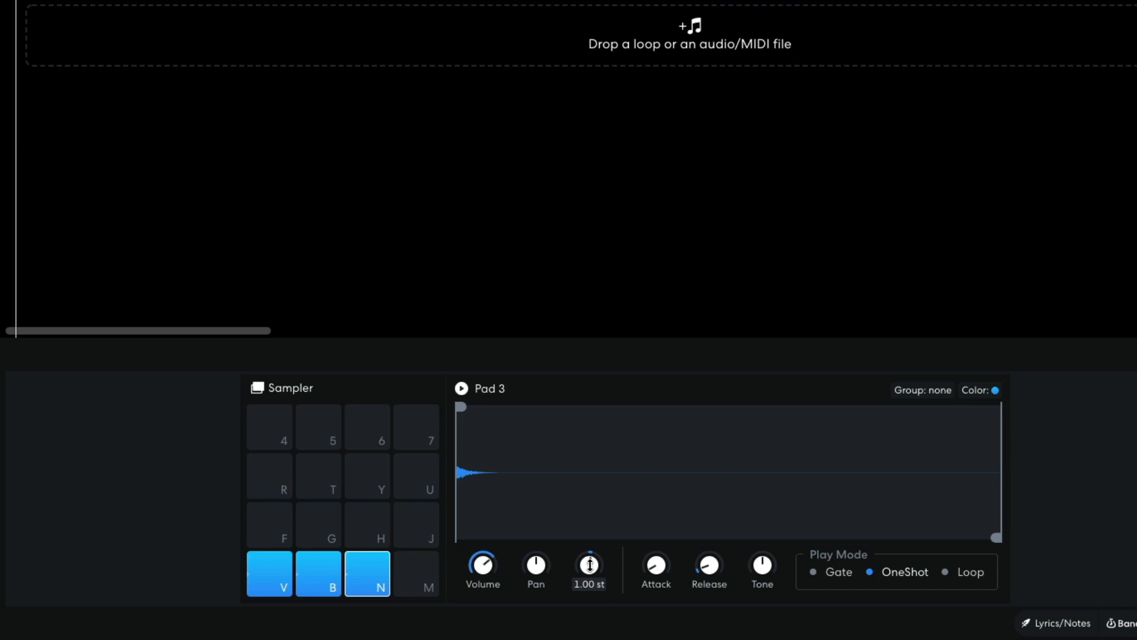
- Audition pads V, B and N in turn to compare their pitches
click(266, 578)
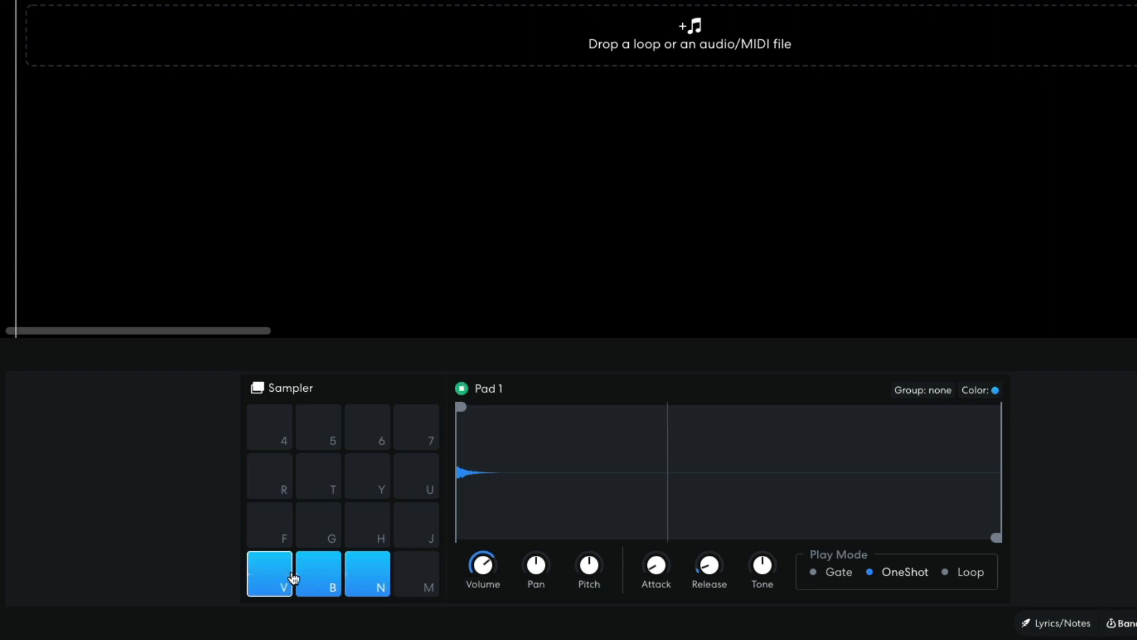
click(332, 574)
click(372, 575)
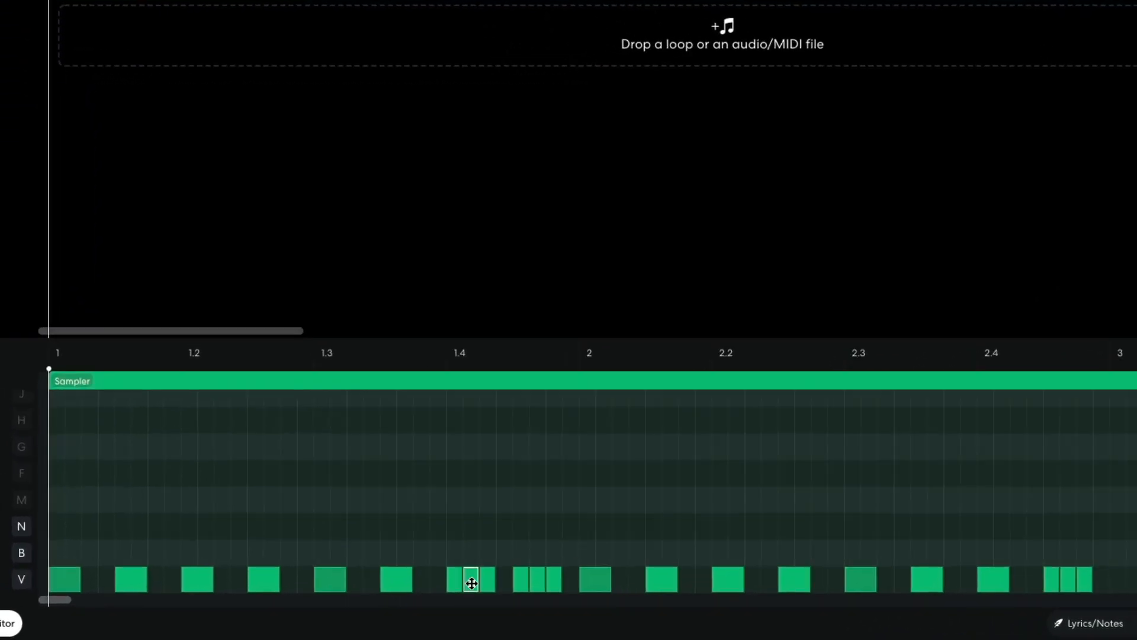
- Move the last two notes of each hat roll in beat 1.4 up to row B and play the pattern
drag(472, 583, 551, 559)
key(space)
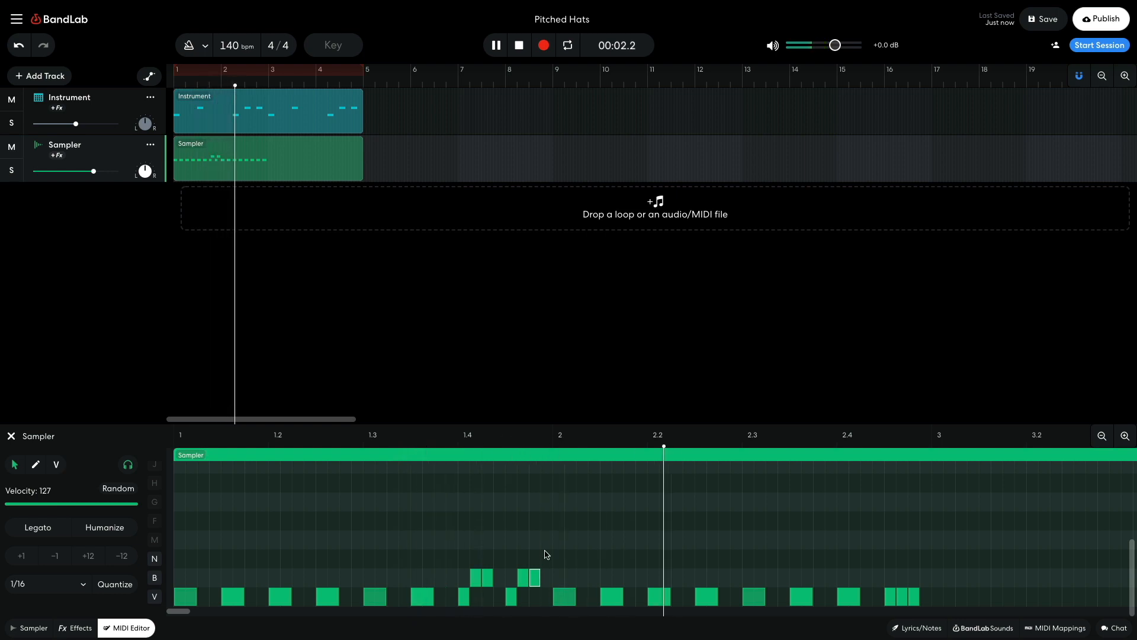
key(space)
- Move the three-note hat roll at the end of bar 2 up to row N and play the pattern
click(973, 534)
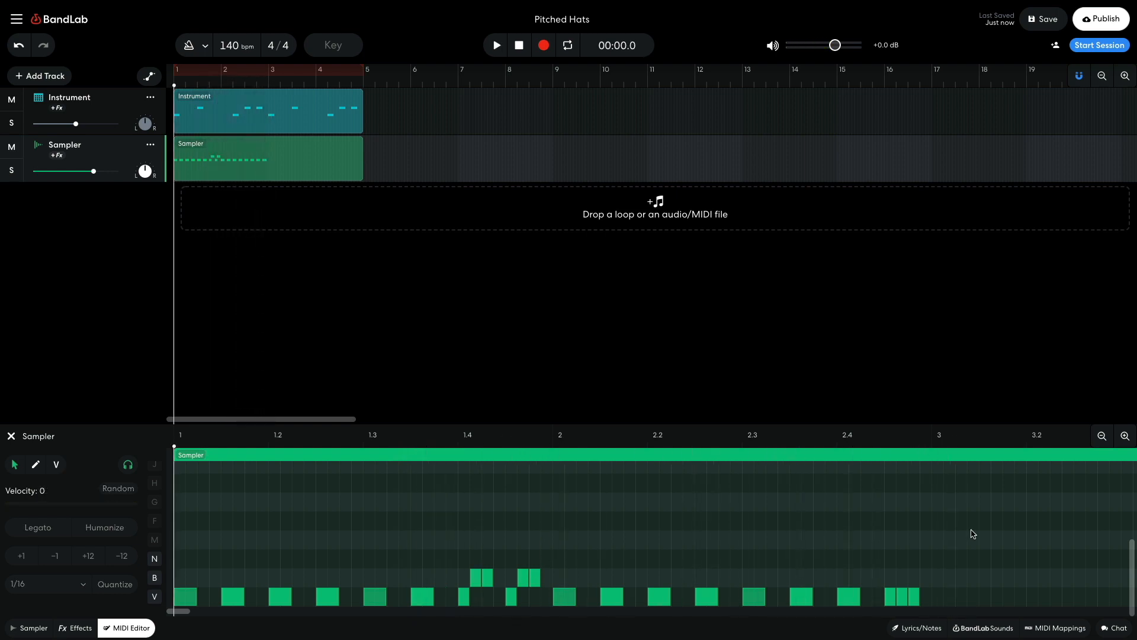
drag(972, 531, 892, 562)
key(space)
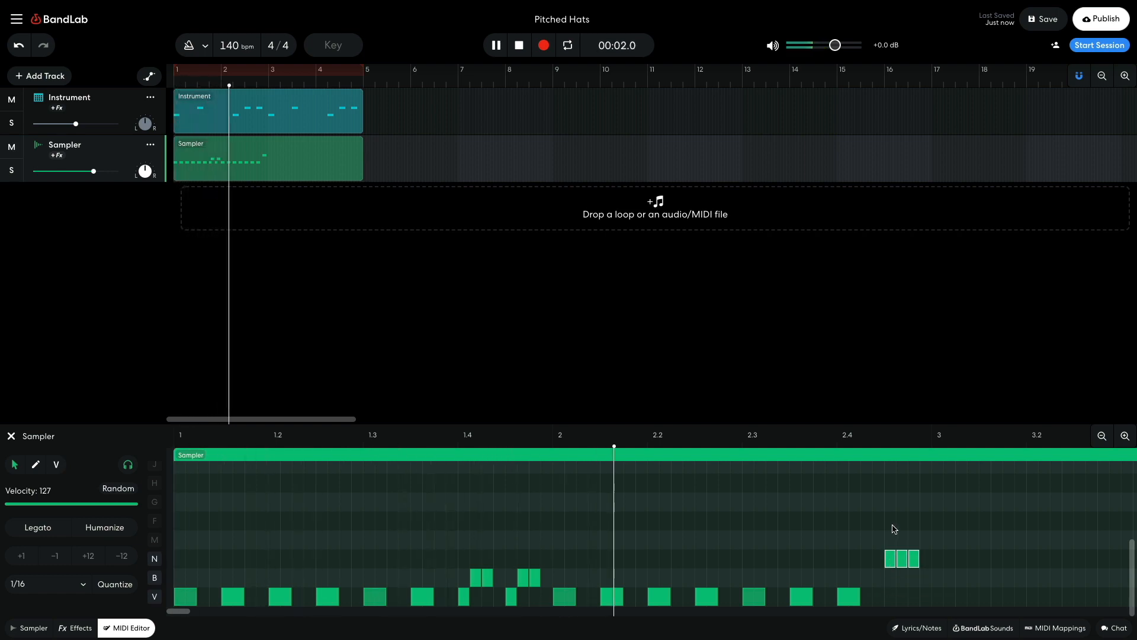
key(space)
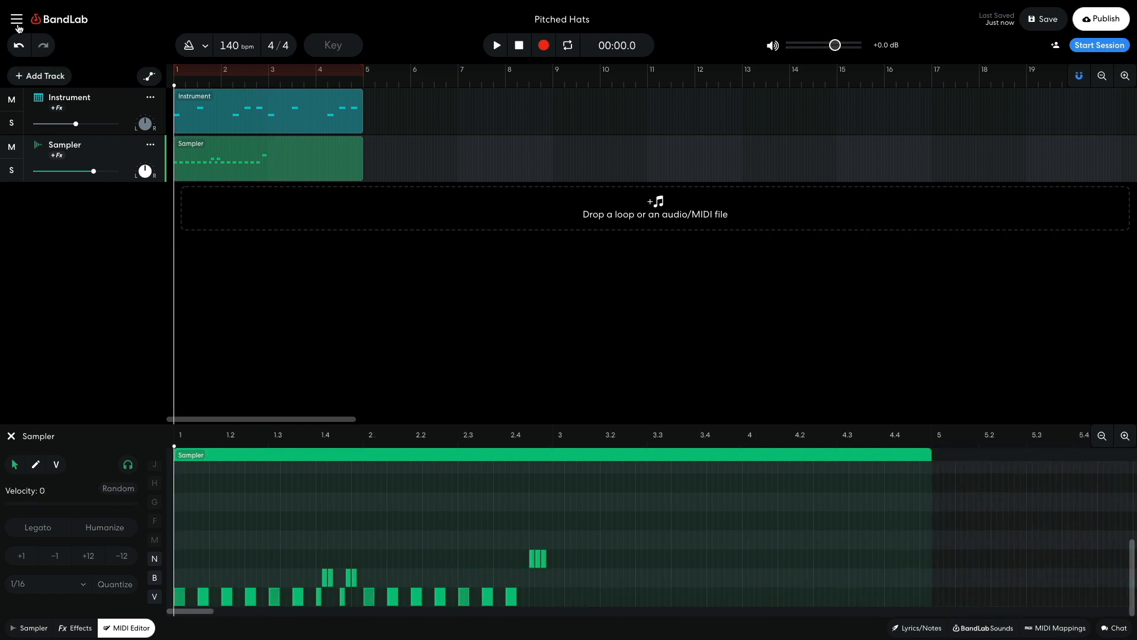
- Set the grid size back to Smart
click(16, 23)
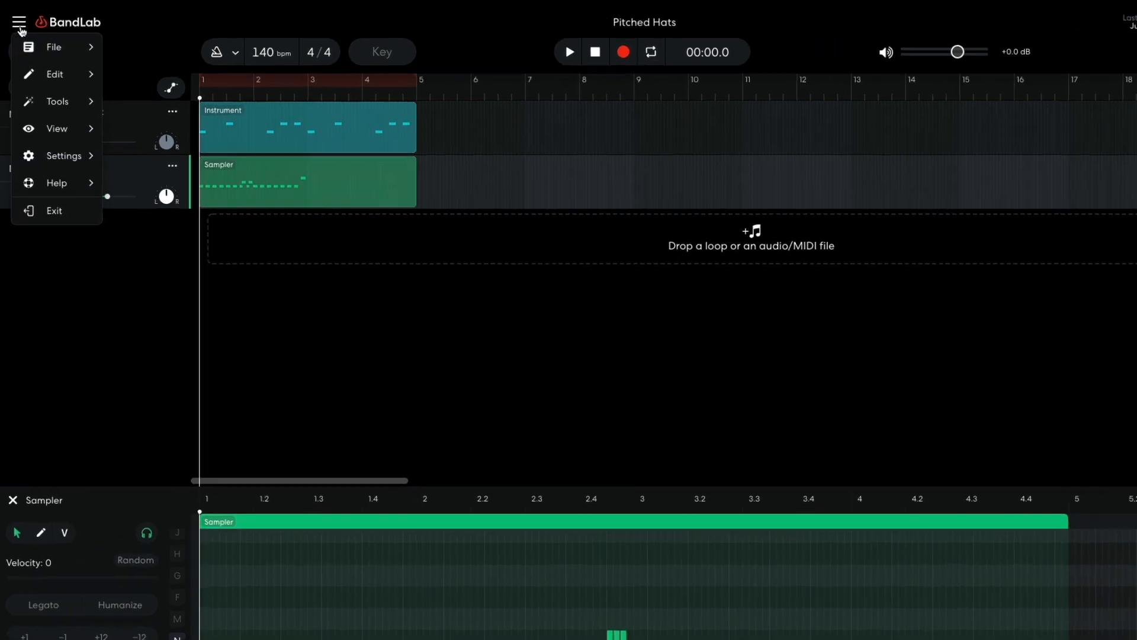
mouse_move(38, 113)
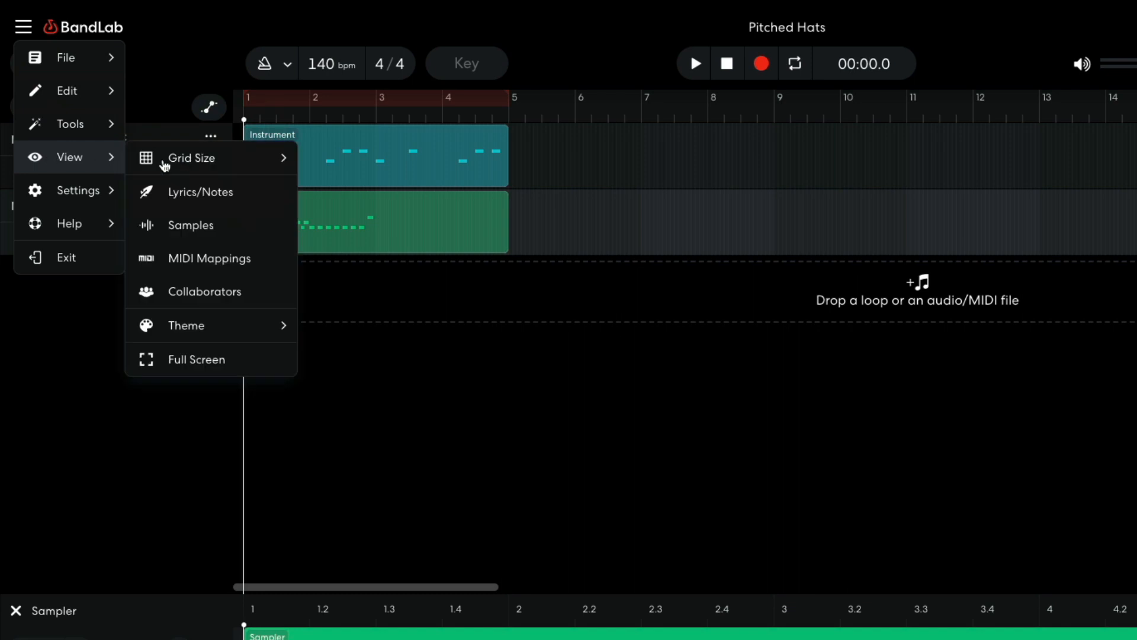
mouse_move(203, 162)
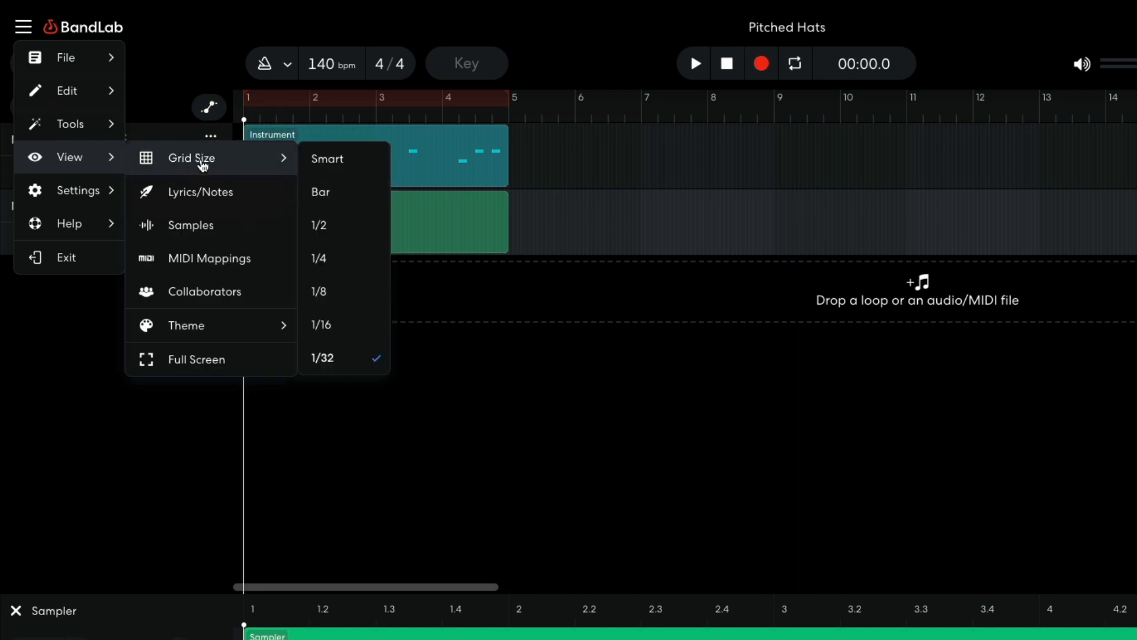
click(308, 164)
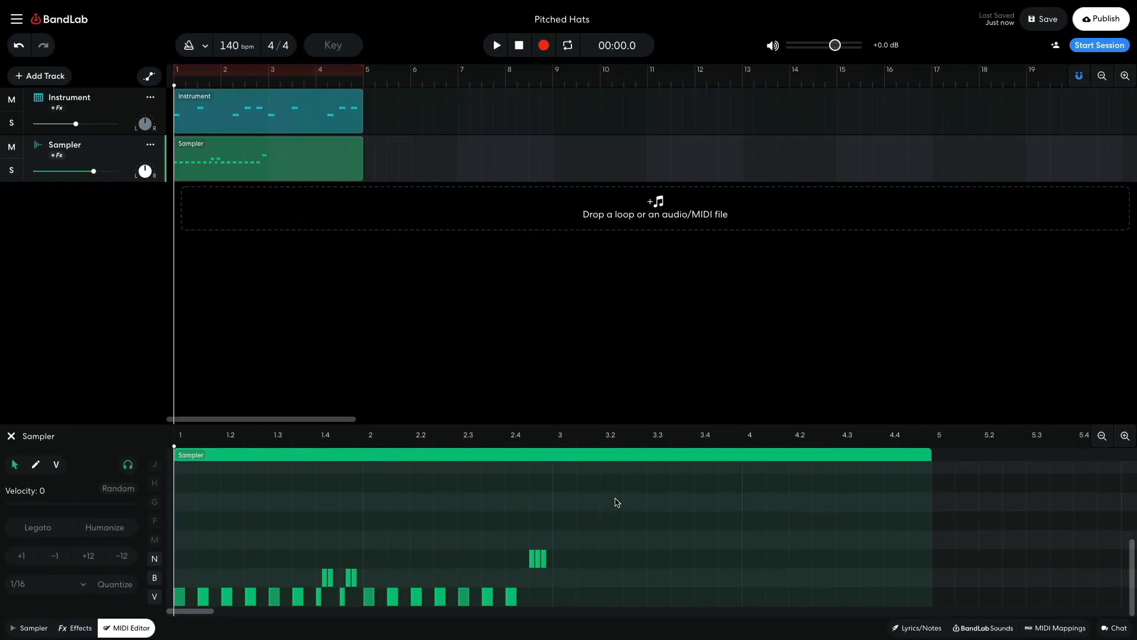
- Copy the two-bar hat pattern into bars 3 and 4 and play back the full four bars
drag(616, 502, 561, 605)
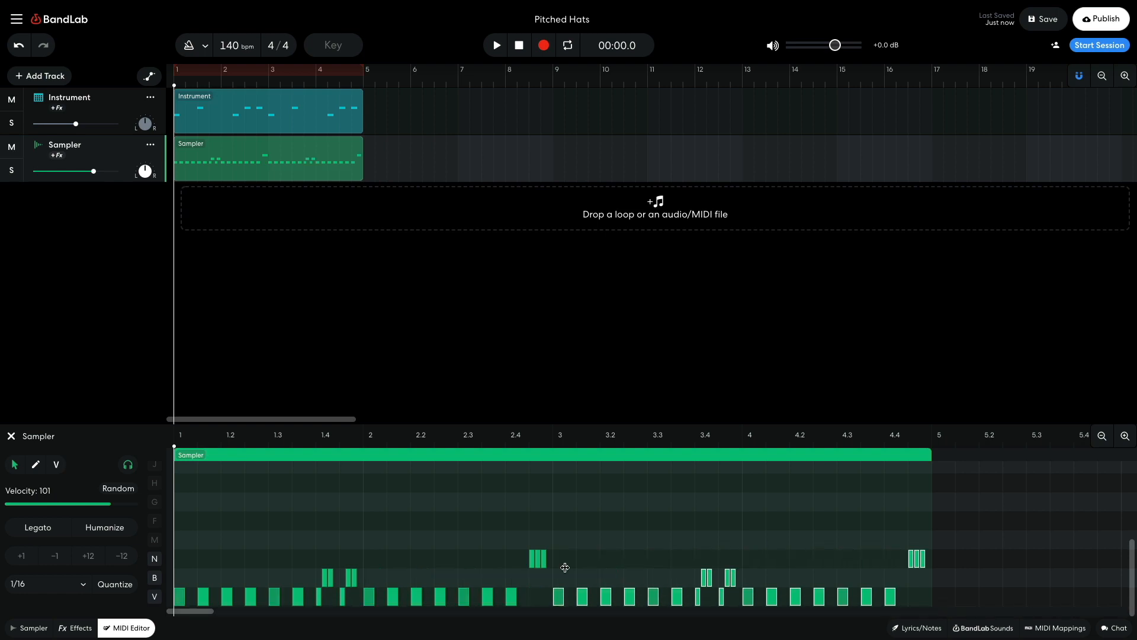
key(space)
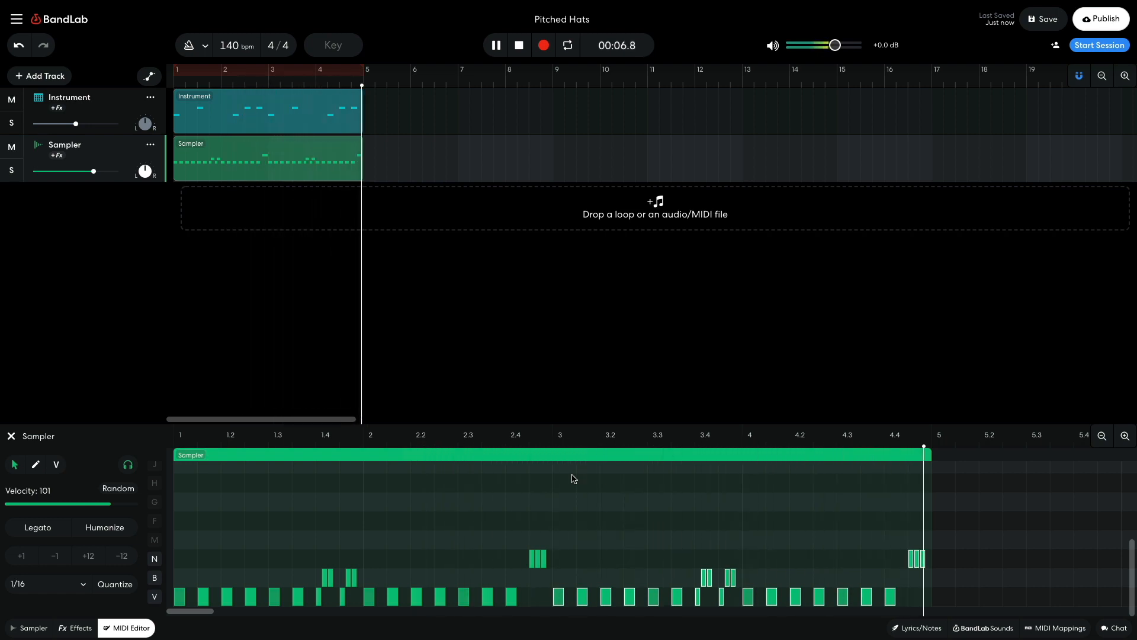
key(space)
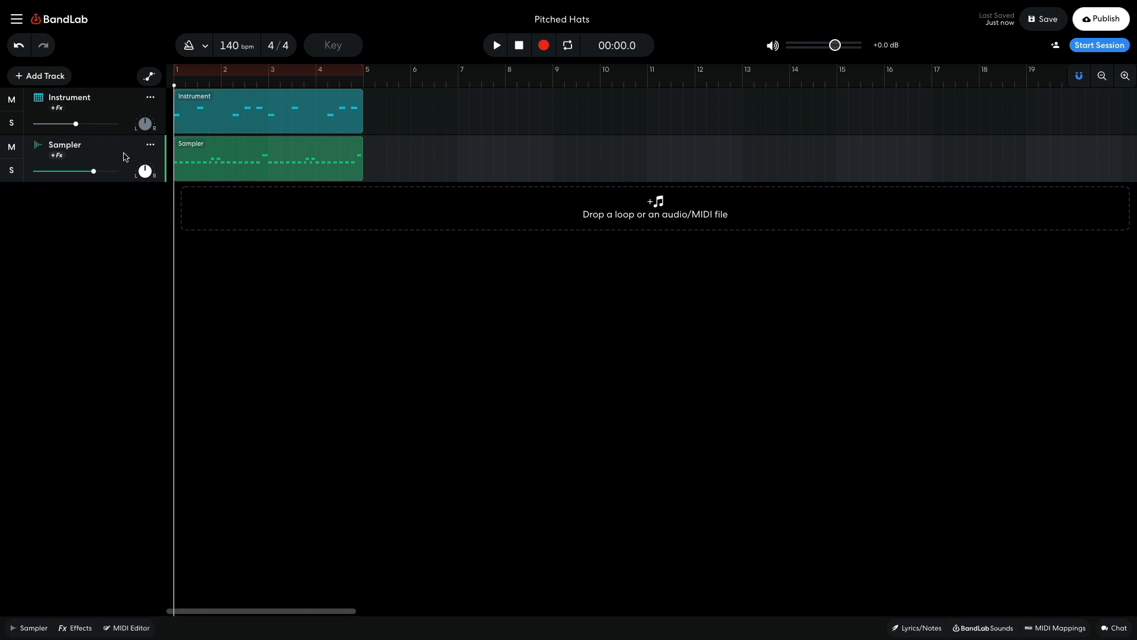
- Add a second sampler track and lower its volume slightly
click(49, 81)
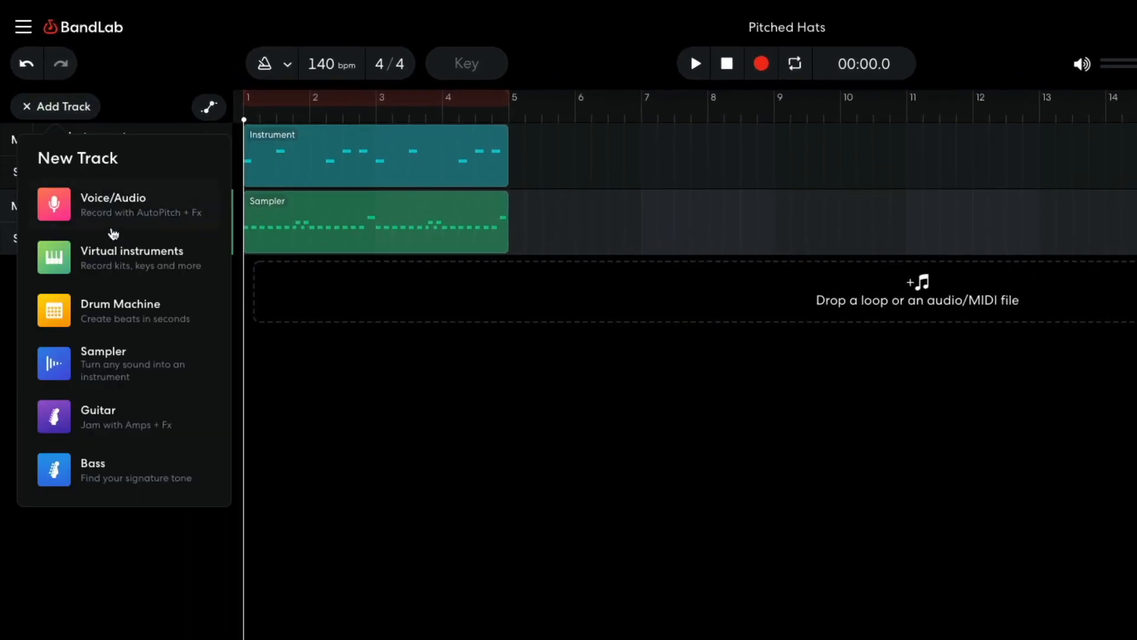
click(120, 363)
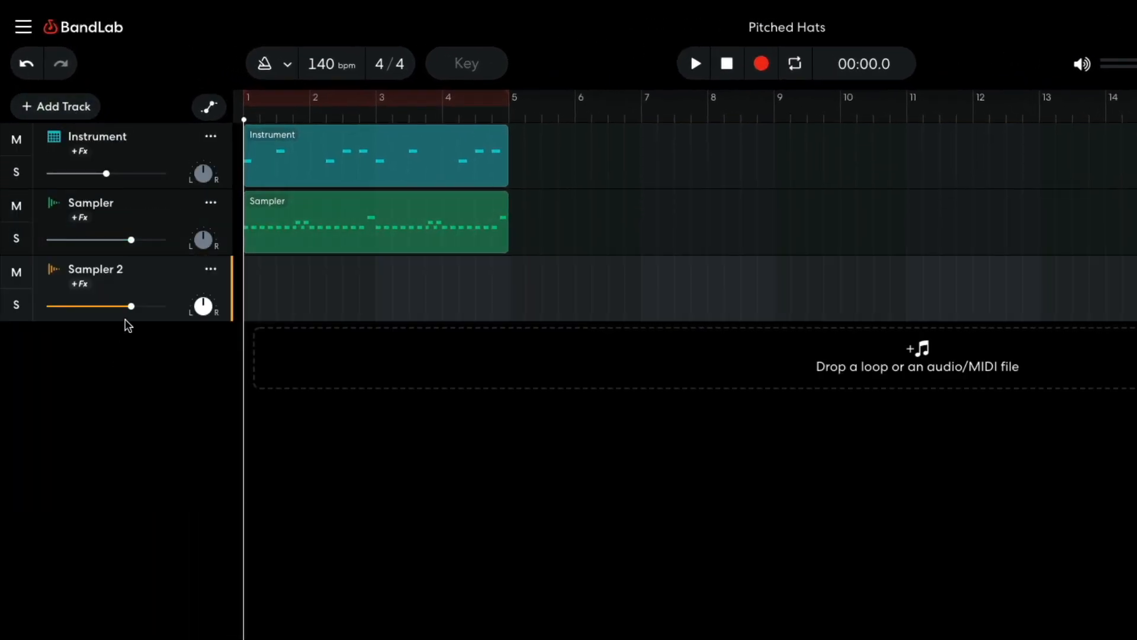
drag(130, 307, 110, 306)
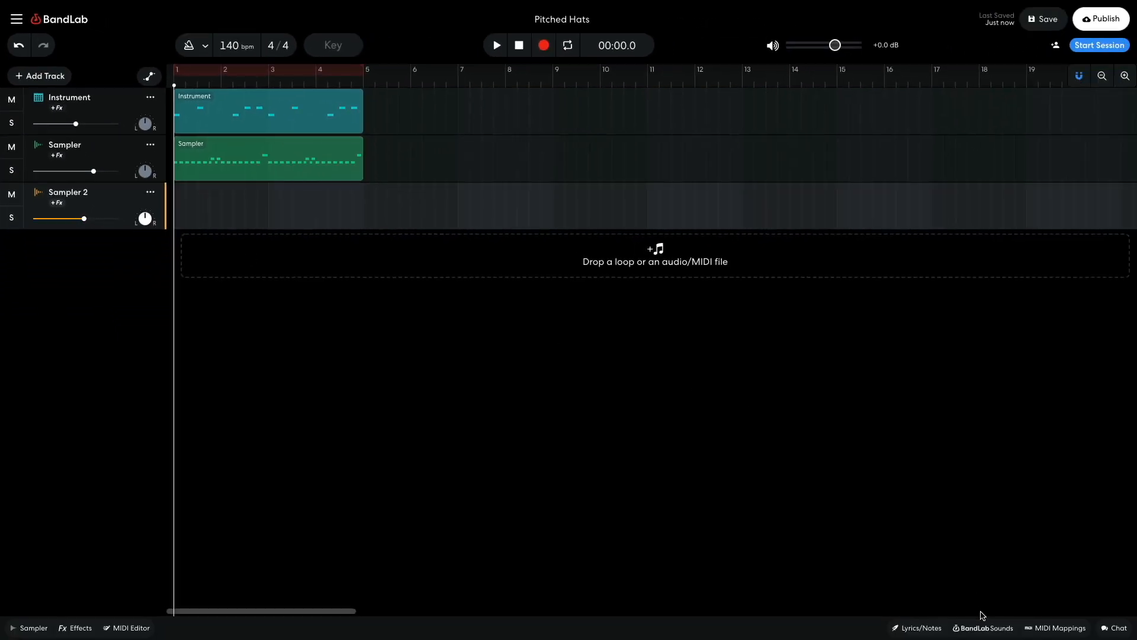
- Search the BandLab Sounds one-shots for "808"
click(983, 626)
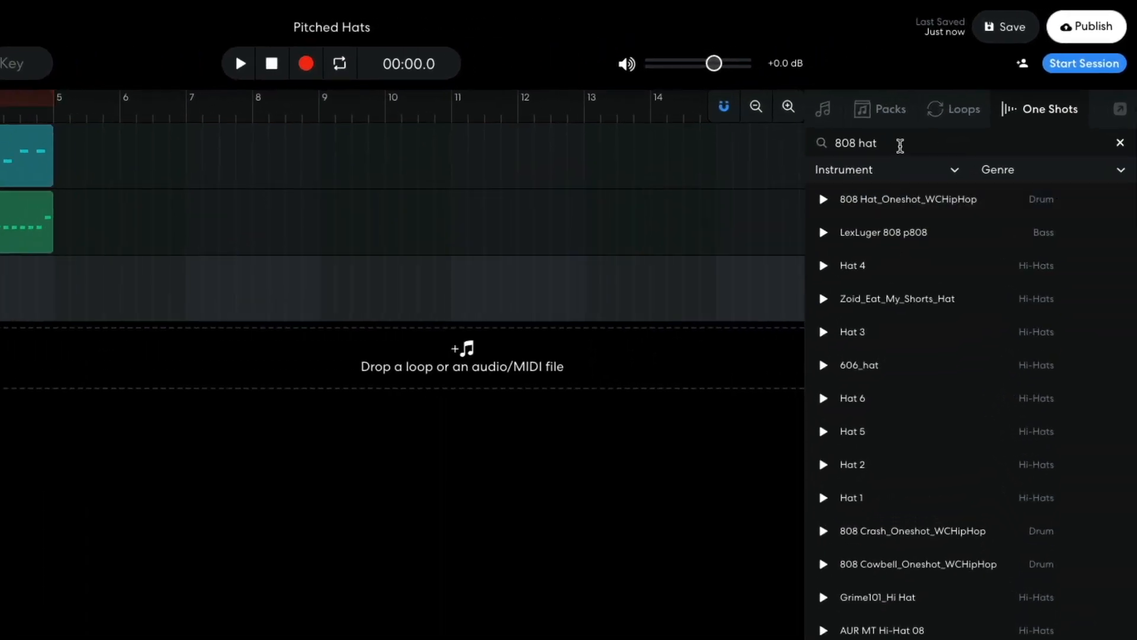
triple_click(900, 146)
text(808)
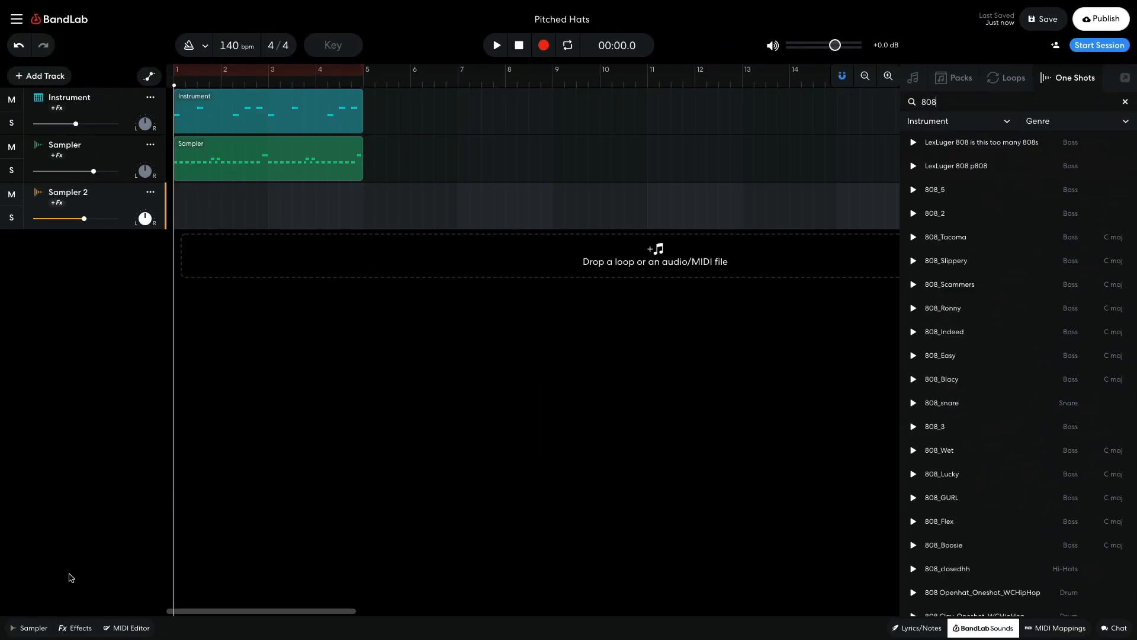
- Load the 808_Tacoma one-shot onto pad V of Sampler 2 and place a higher-pitched copy on pad B
click(32, 629)
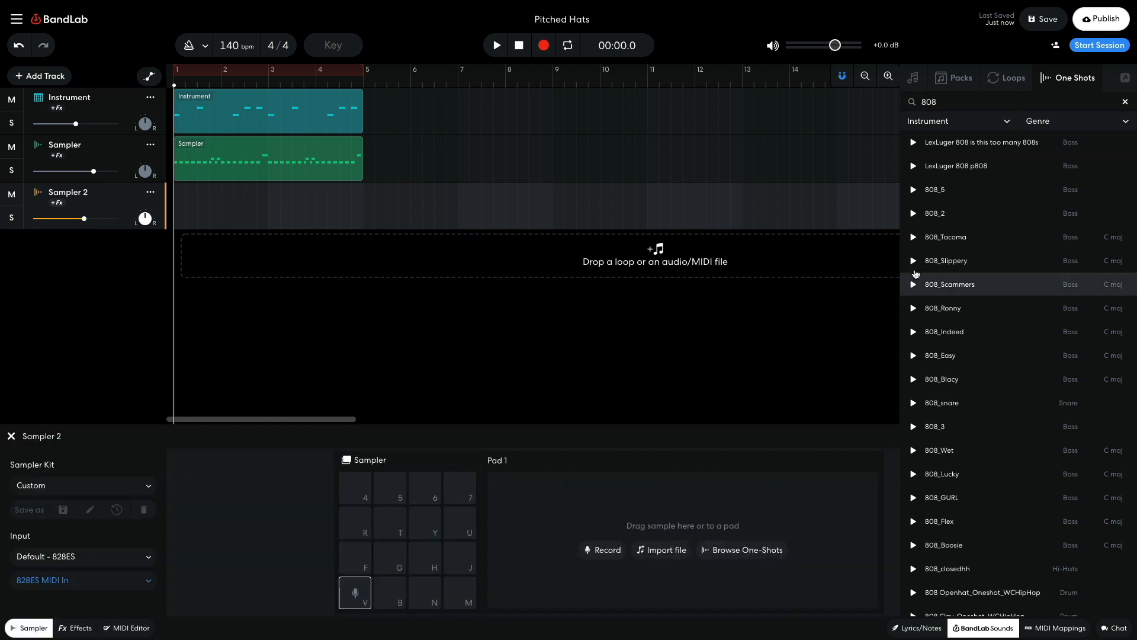
drag(948, 239, 356, 593)
drag(272, 577, 316, 579)
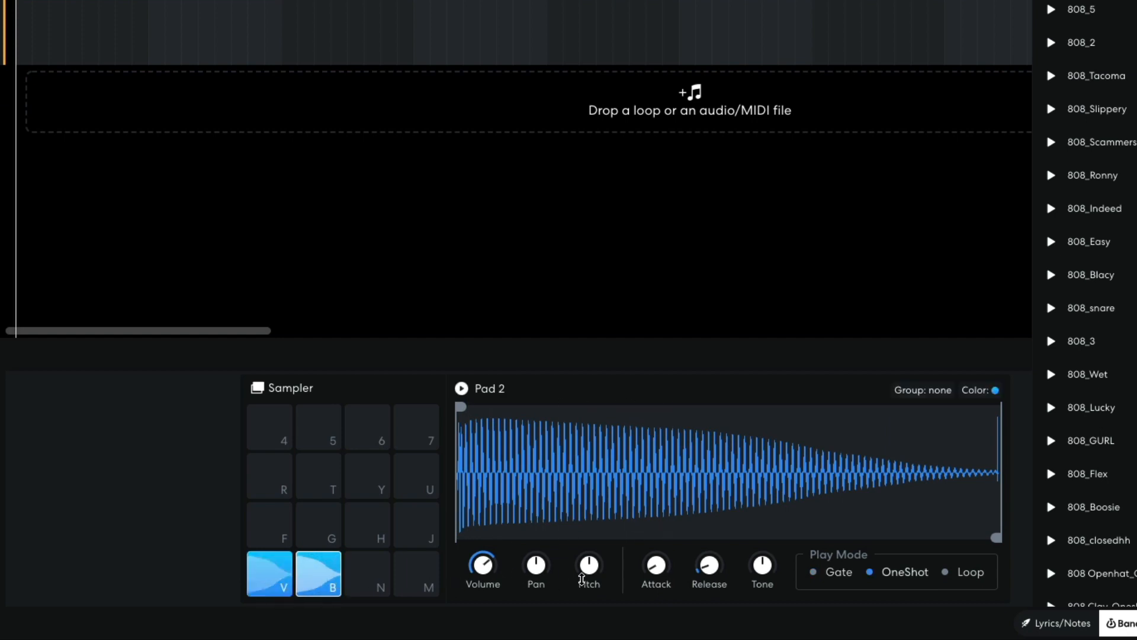
mouse_move(589, 568)
drag(585, 554, 584, 550)
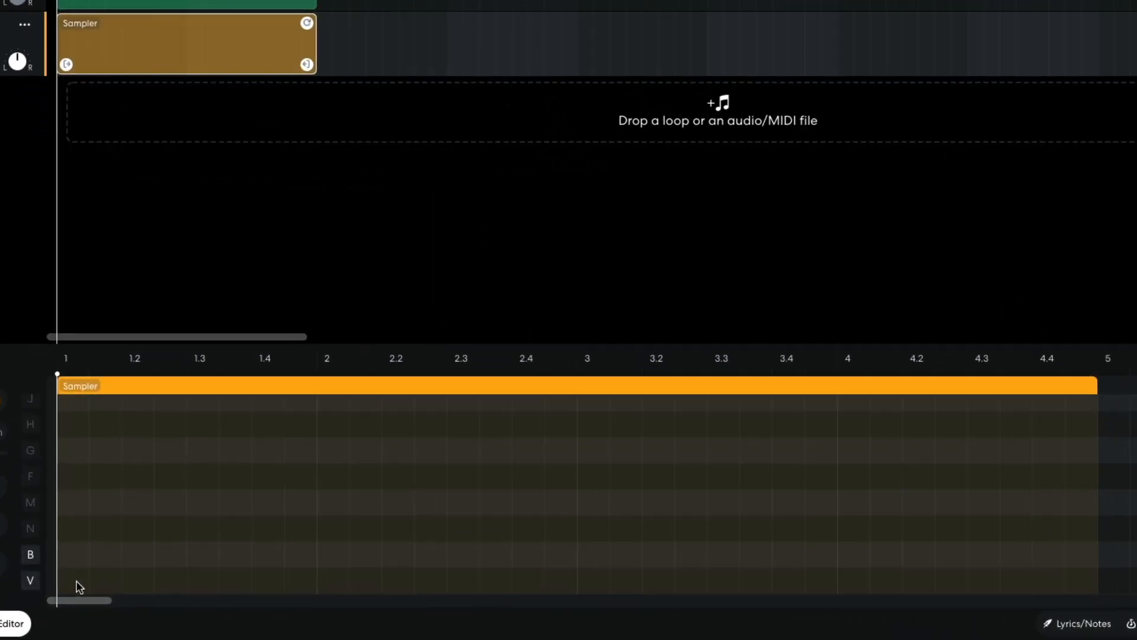
- Draw 808 notes on row V from 1 to 1.4 and from 1.4 to 2.4, plus one on row B from 2.4 to 3
click(79, 585)
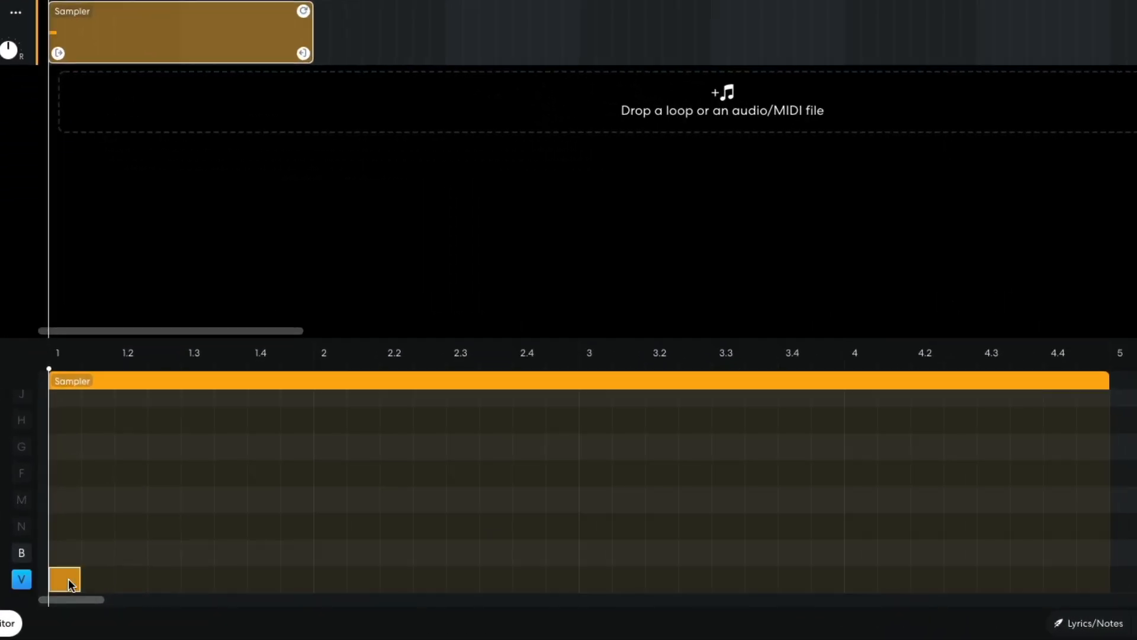
drag(89, 585, 237, 526)
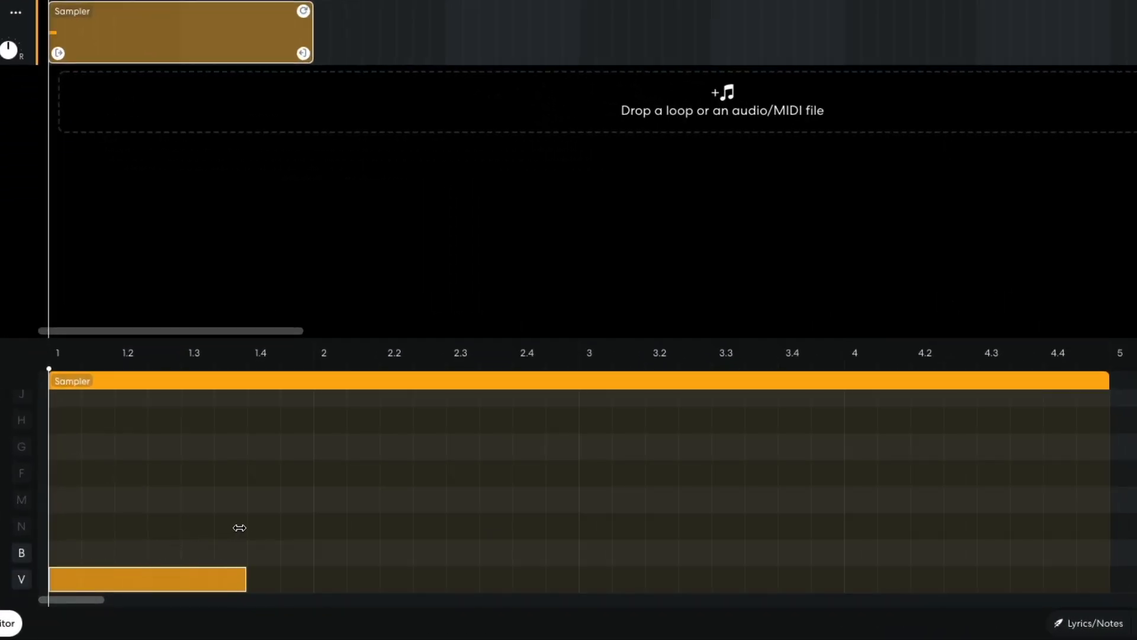
click(271, 579)
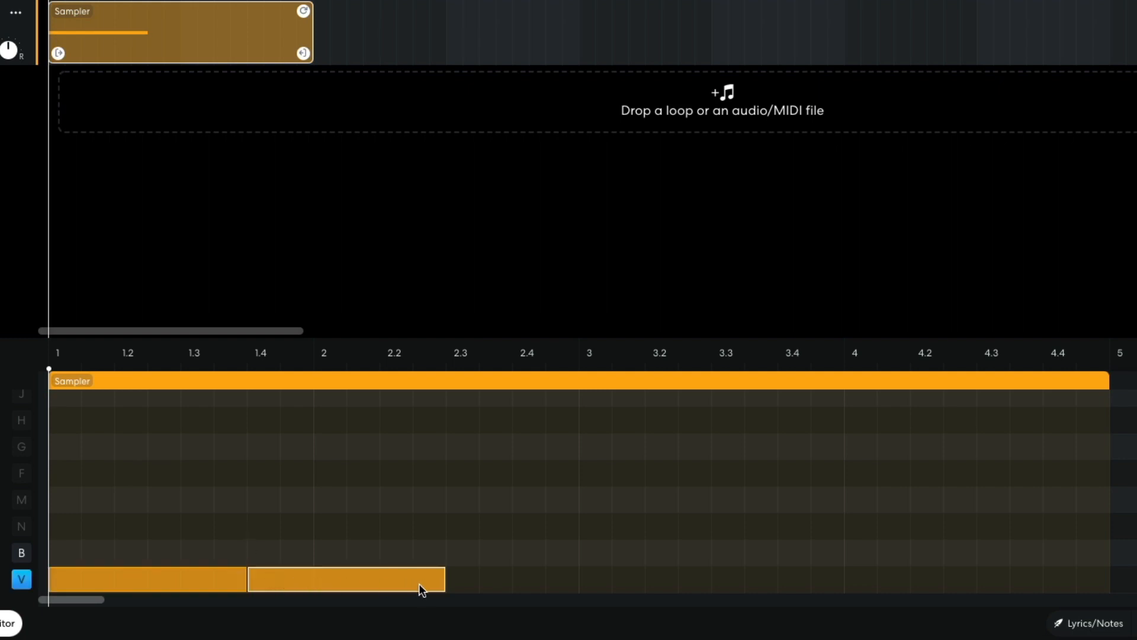
drag(443, 583, 513, 575)
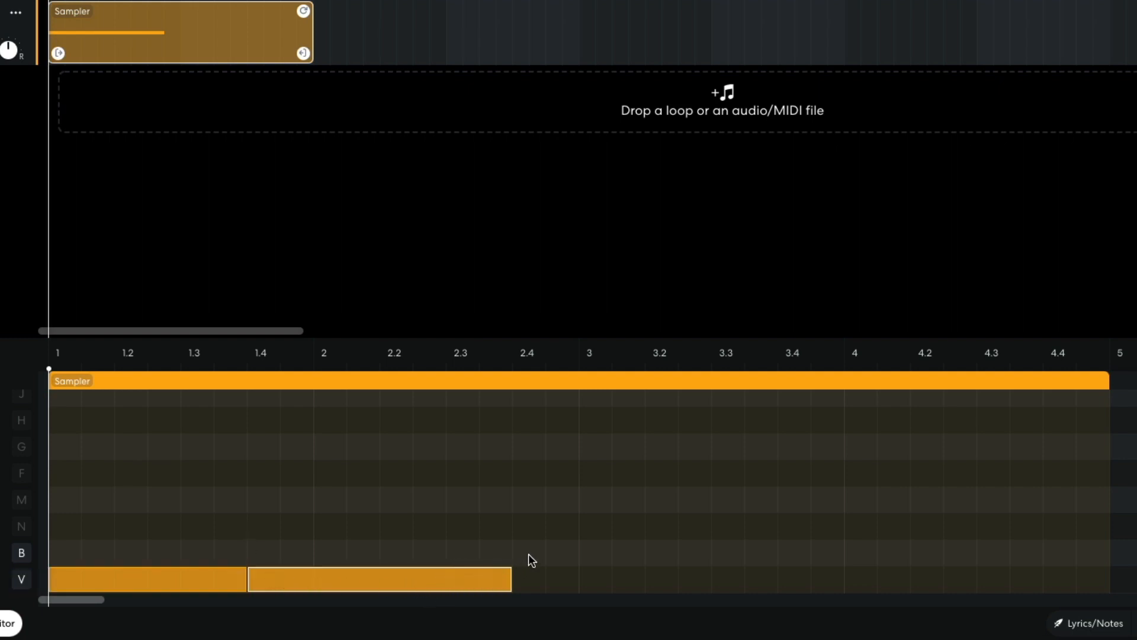
click(530, 559)
drag(772, 551, 578, 563)
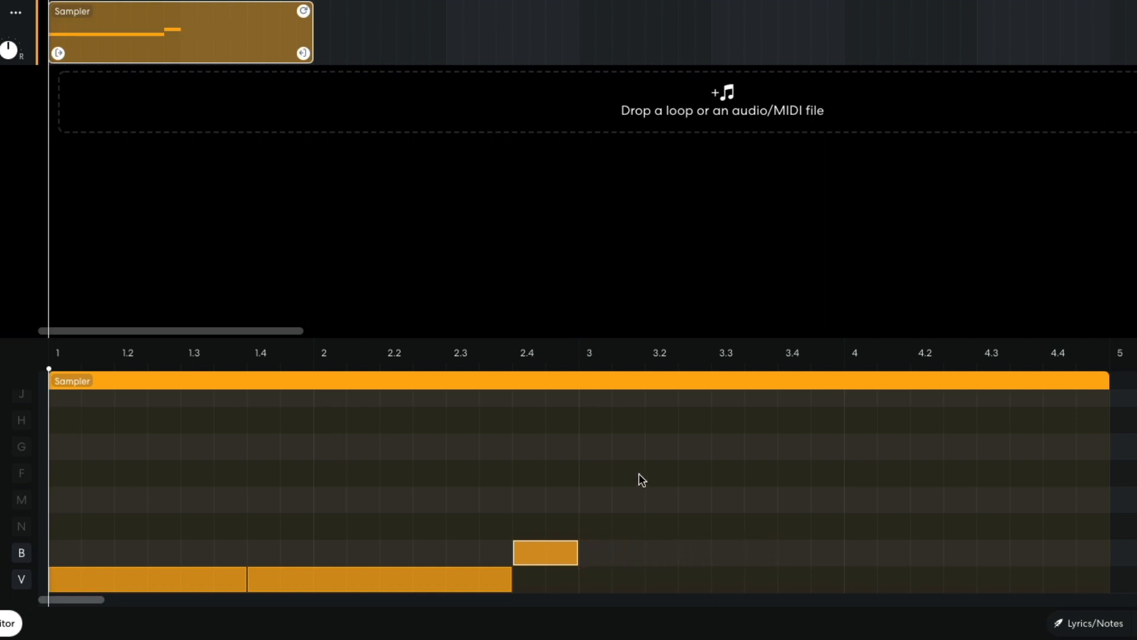
- Copy the two-bar 808 pattern into bars 3 and 4 and play back the beat
drag(642, 480, 716, 587)
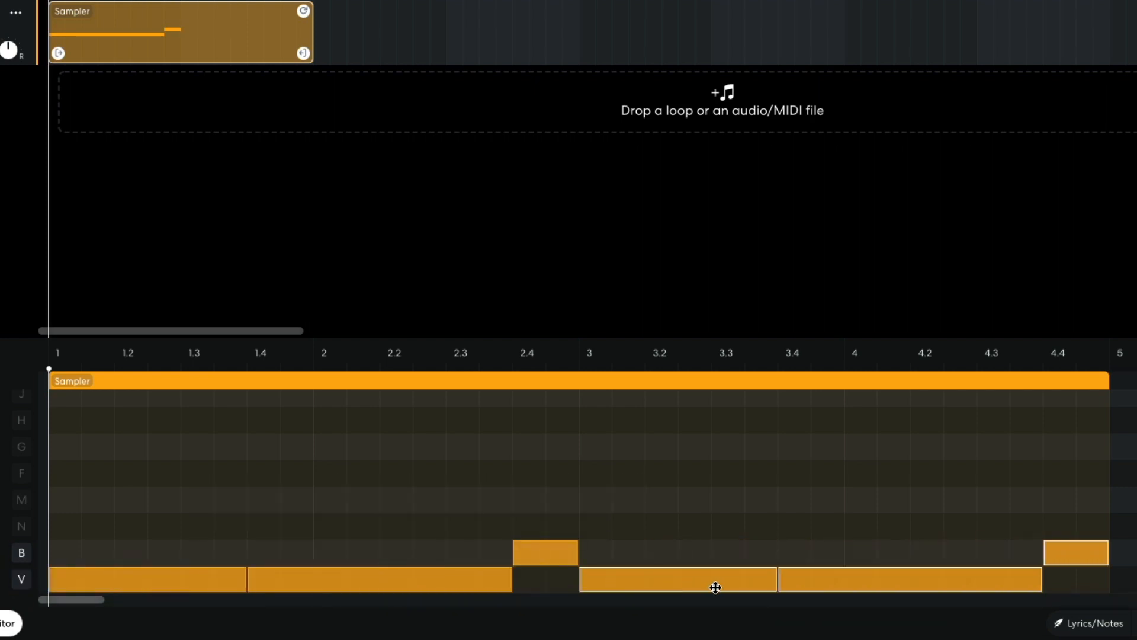
click(683, 505)
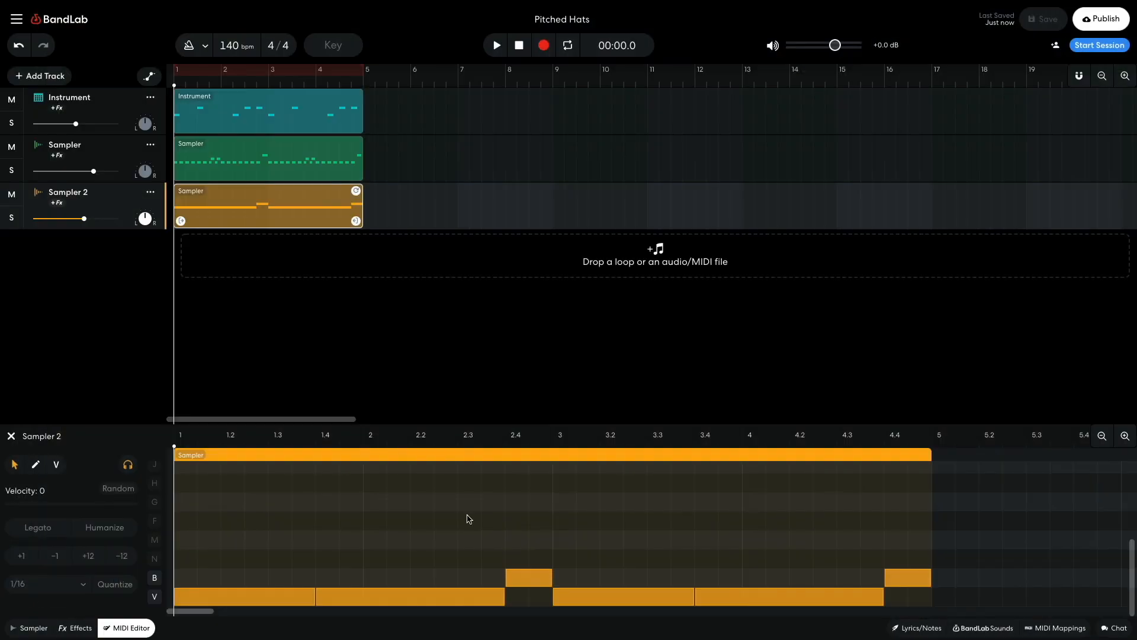
key(space)
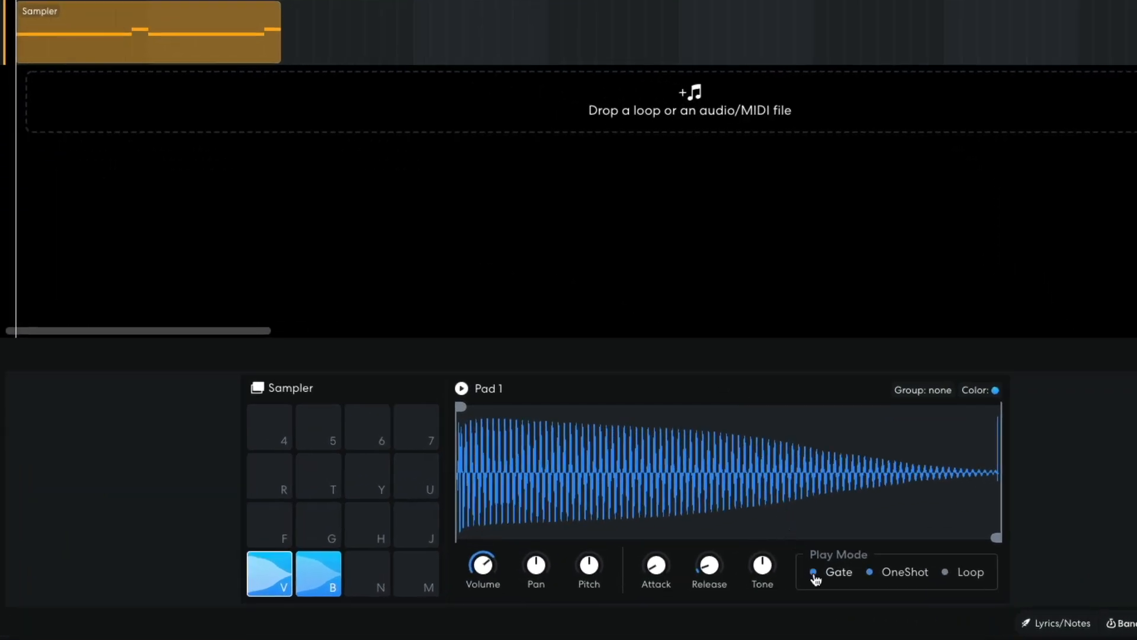
- Set the play mode of the two 808 pads to Gate and play back the beat
click(327, 574)
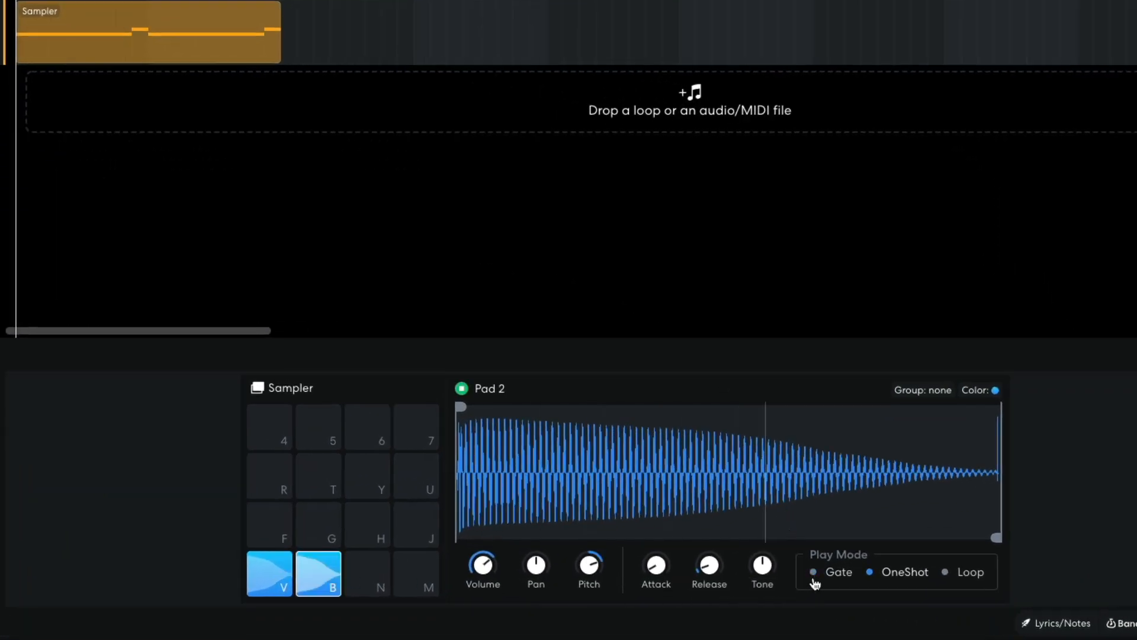
click(815, 572)
key(space)
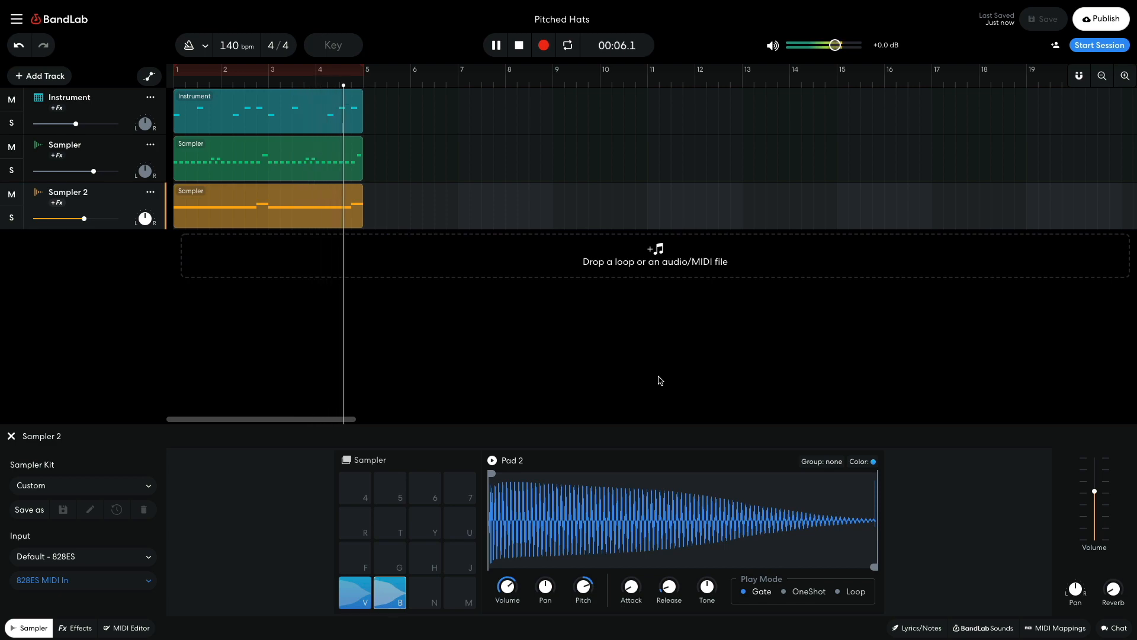
key(space)
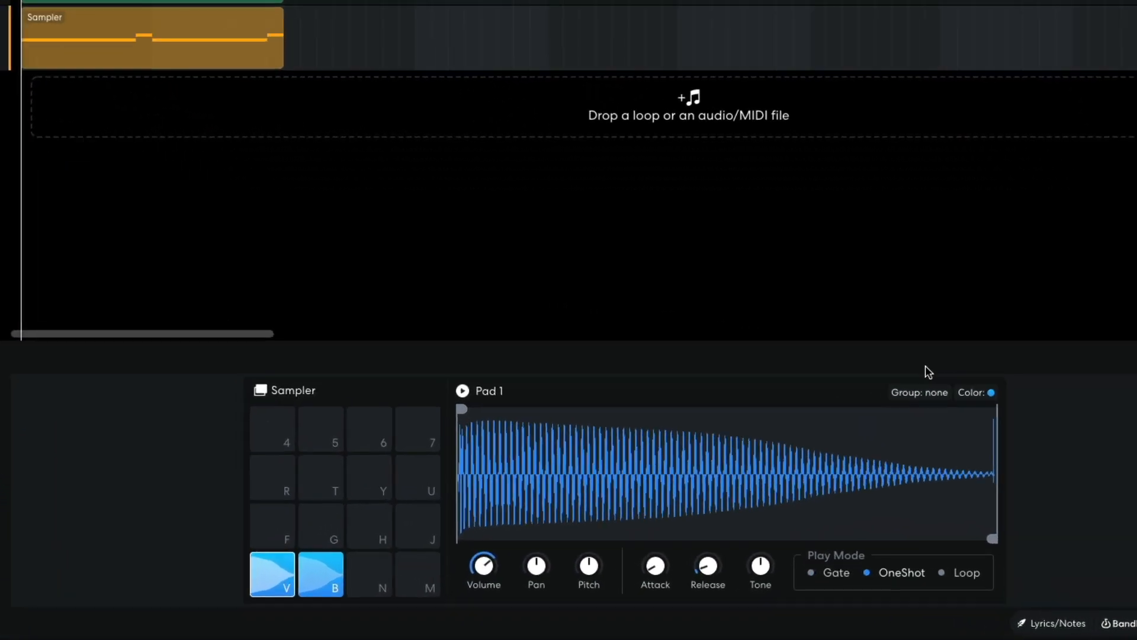
- Assign both 808 pads, V and B, to group 1 and play back the beat
click(833, 462)
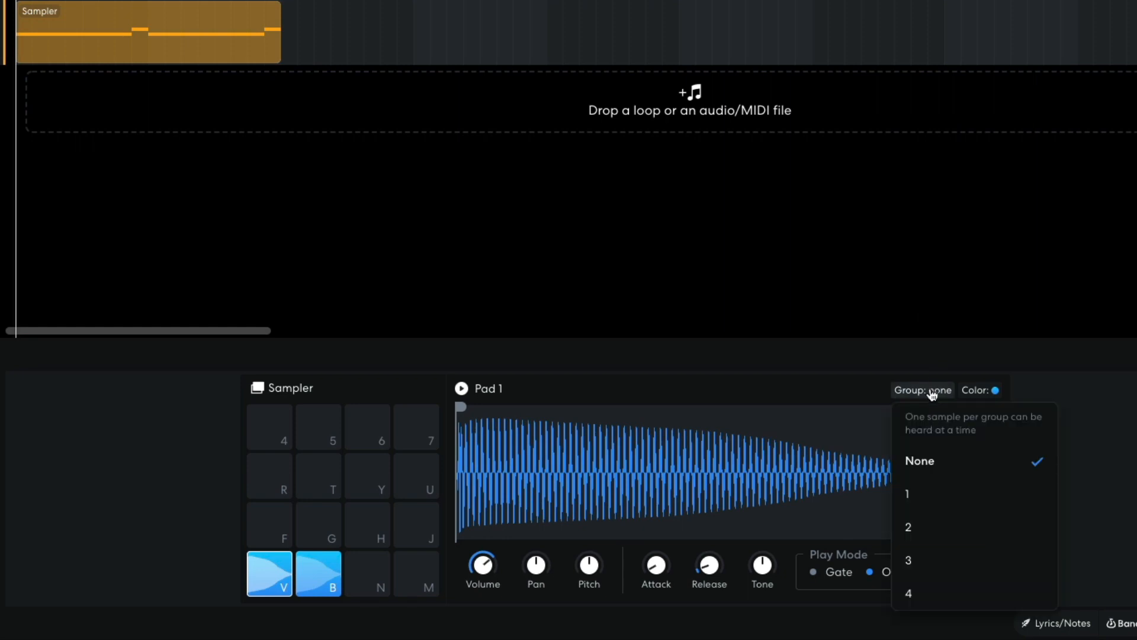
click(932, 495)
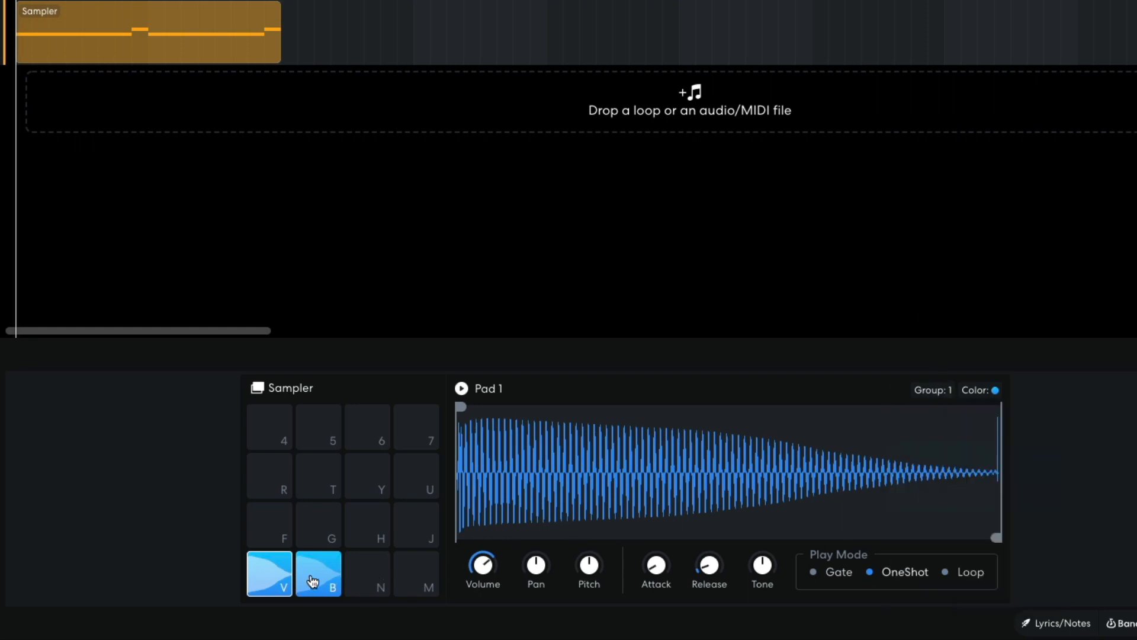
click(321, 586)
click(944, 392)
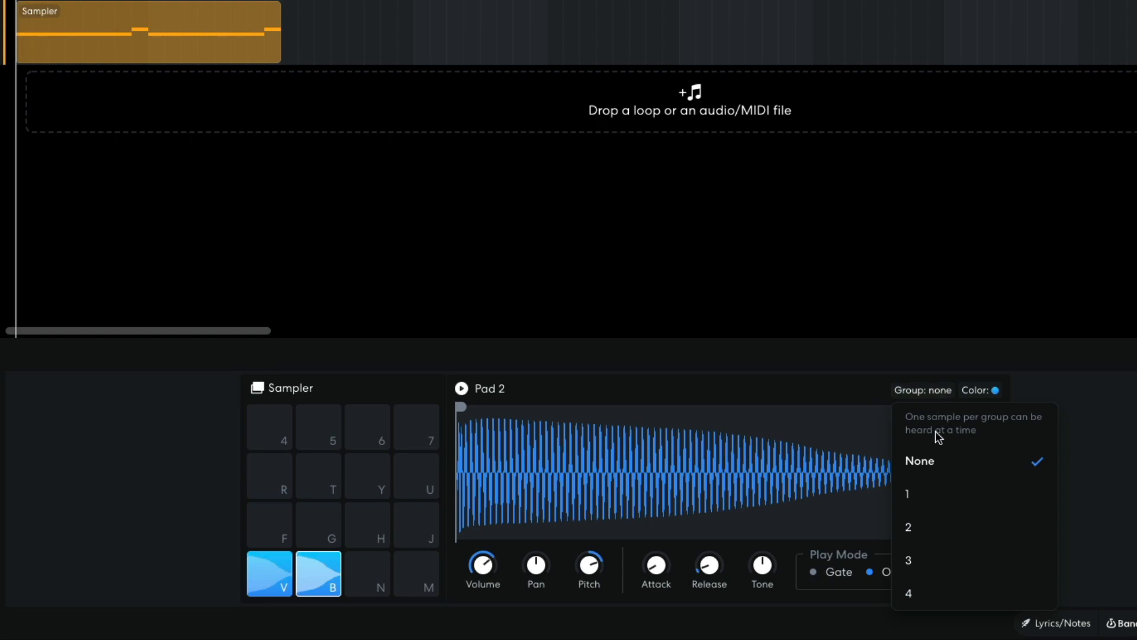
click(932, 495)
key(space)
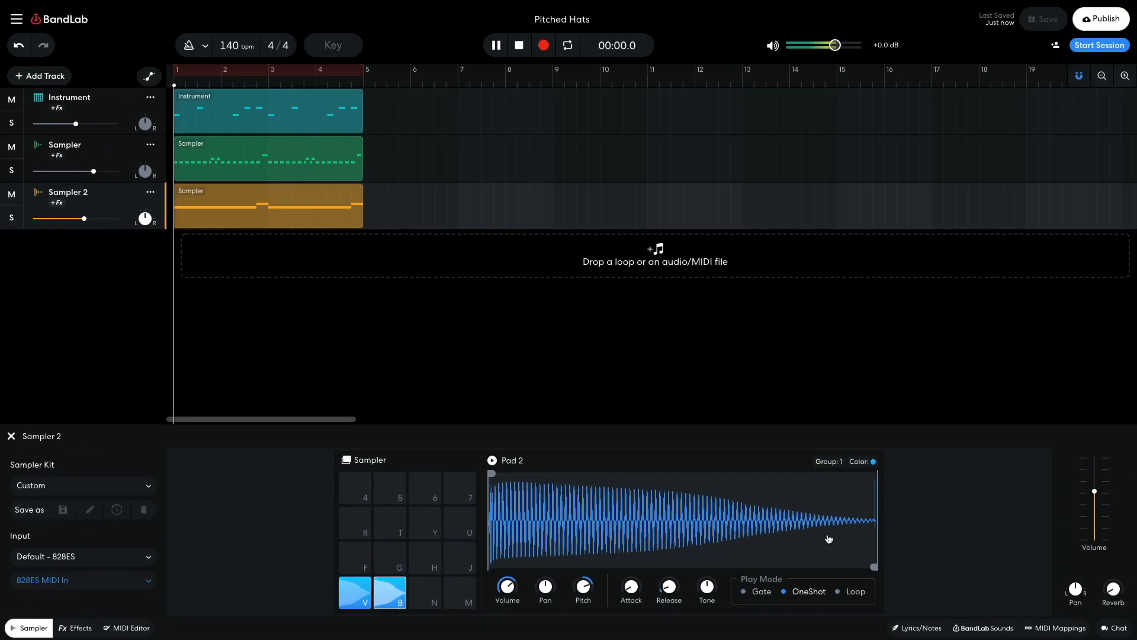